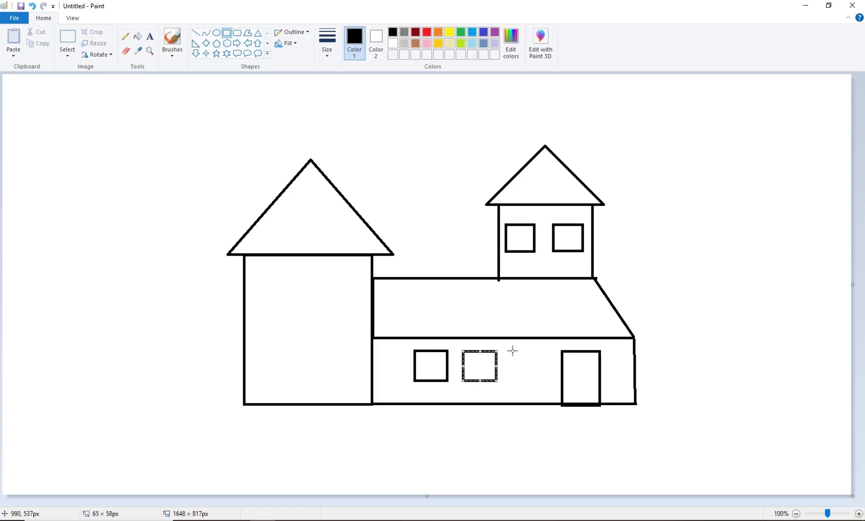
- Draw a third small window, about 67 × 58 px, before the door, and two large windows, about 127 × 98 and 122 × 86 px, on the left tower
mouse_move(509, 350)
left_mouse_down()
mouse_move(560, 368)
mouse_move(544, 380)
mouse_move(529, 365)
left_mouse_up()
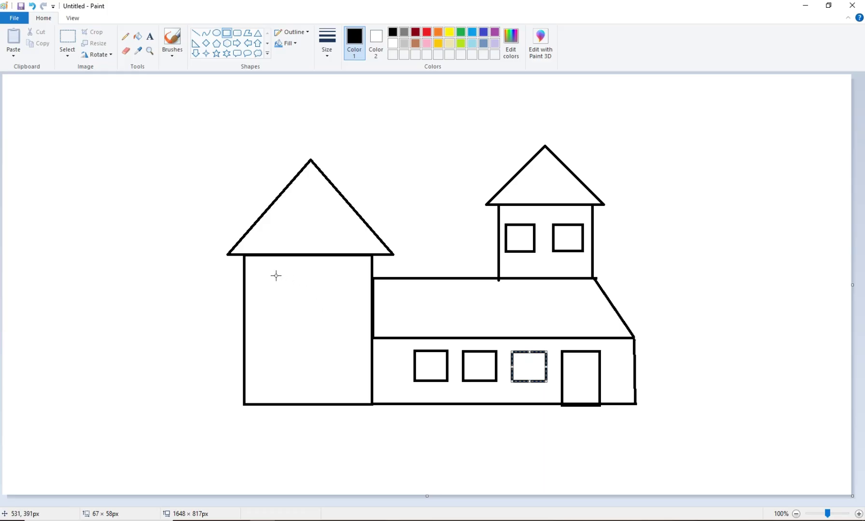
left_click_drag(275, 275, 341, 326)
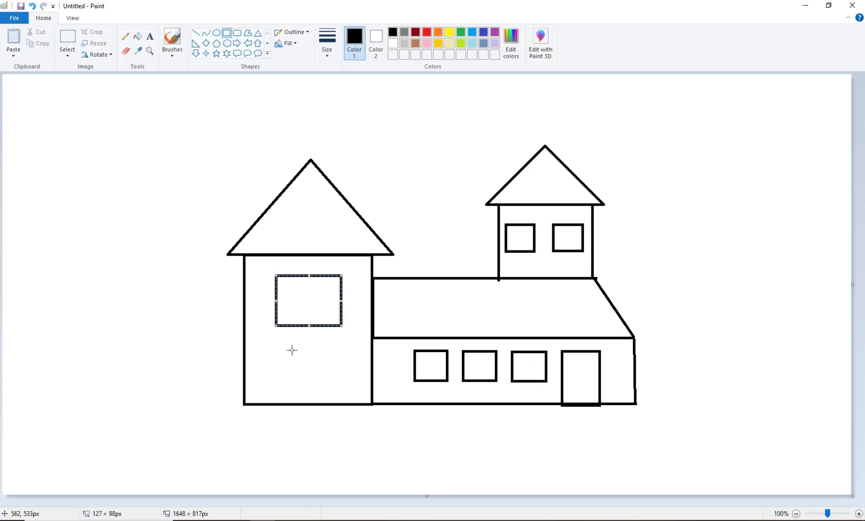
left_click_drag(278, 344, 340, 388)
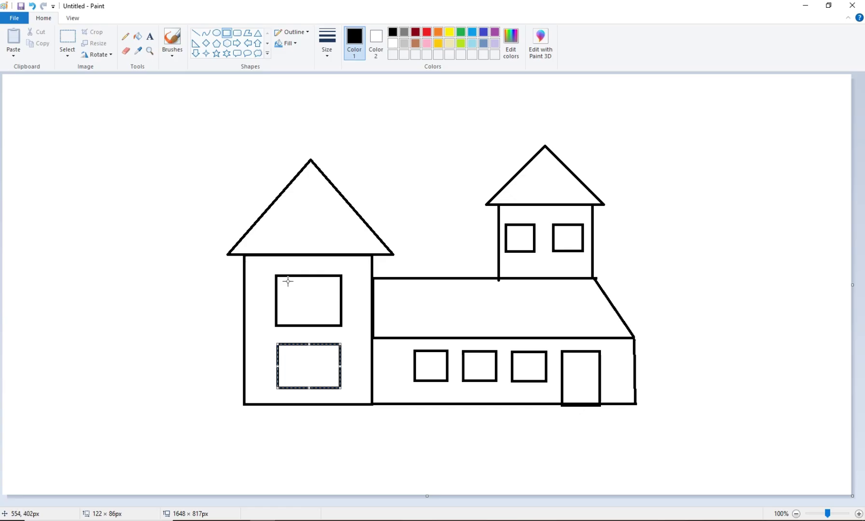
- Draw a smaller rectangle inside each of the house's seven windows to form inner frames
left_click_drag(281, 283, 334, 318)
left_click_drag(285, 353, 331, 382)
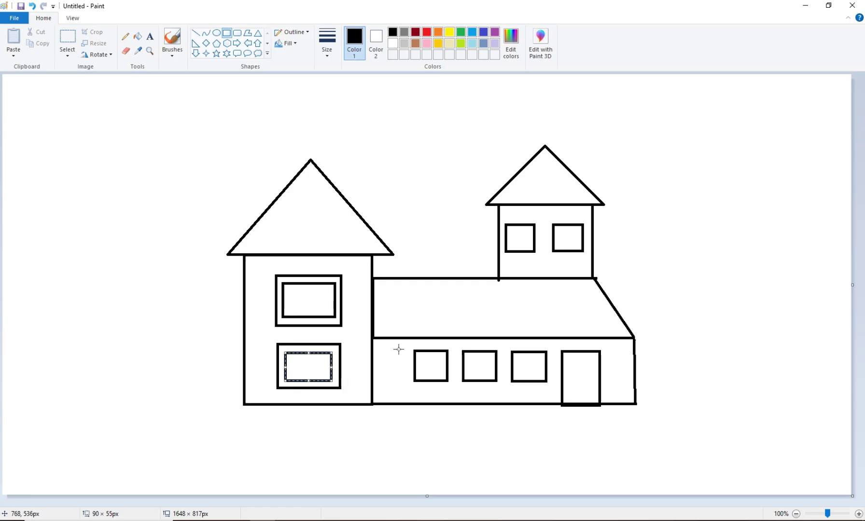
left_click_drag(421, 357, 488, 371)
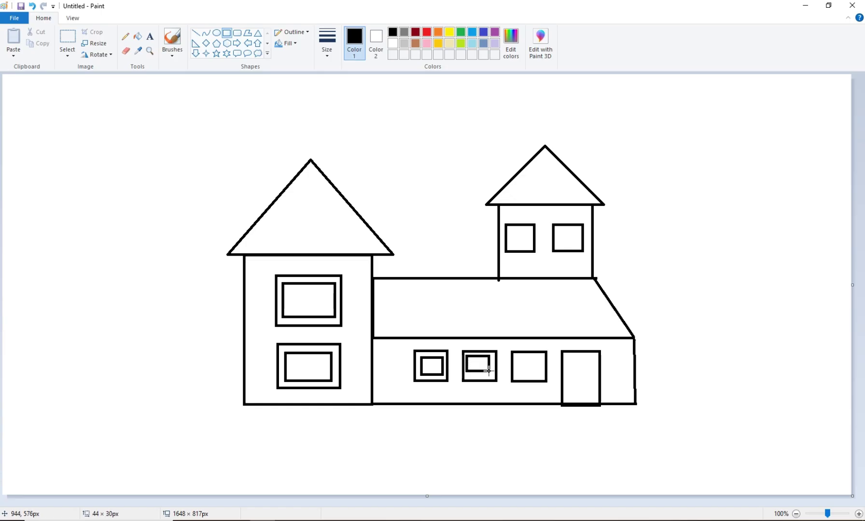
key("ctrl+z")
left_click_drag(468, 358, 539, 375)
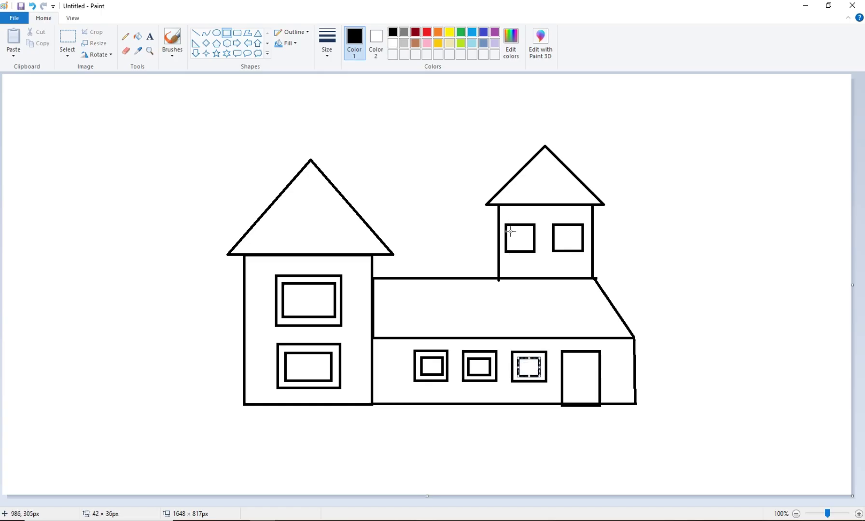
left_click_drag(510, 232, 575, 246)
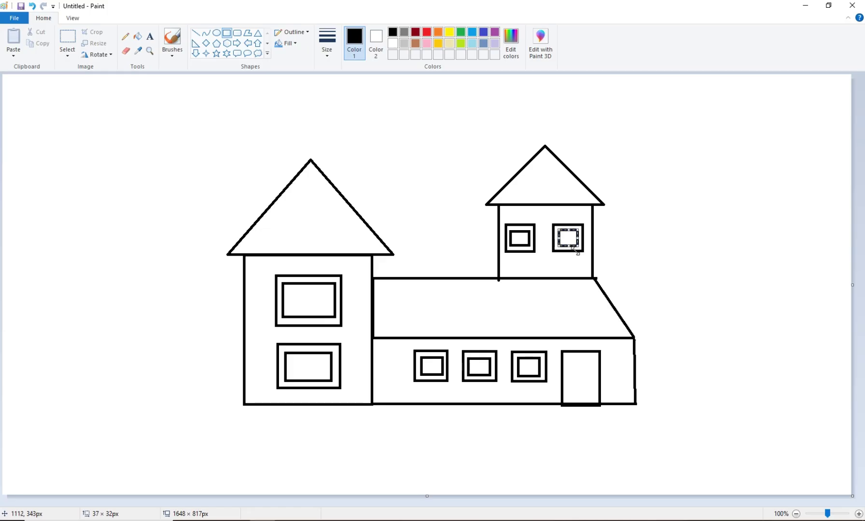
- Draw an oval sun about 167 × 140 px in the sky to the left of the house
left_click(217, 35)
left_click_drag(643, 106, 723, 181)
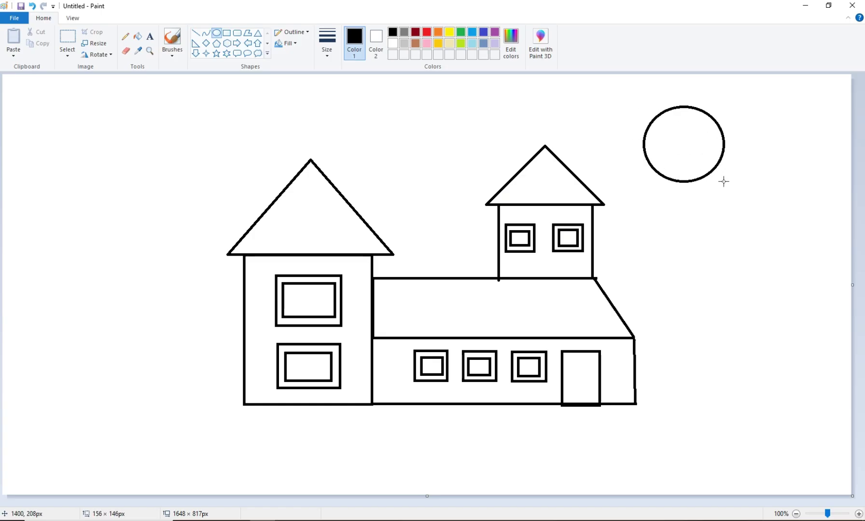
key("Escape")
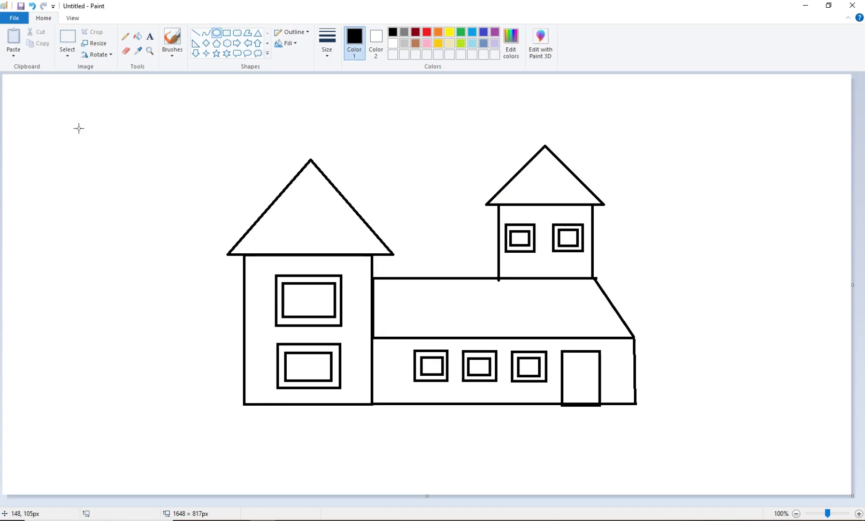
left_click_drag(79, 128, 165, 200)
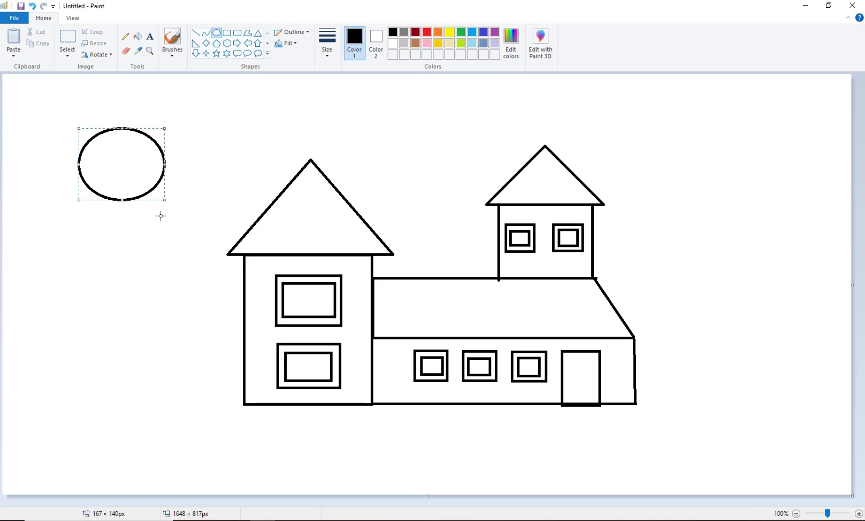
- Stack three overlapping triangles below the sun as a fir tree, about 176 × 131, 222 × 133 and 304 × 169 px from top to bottom
left_click(258, 33)
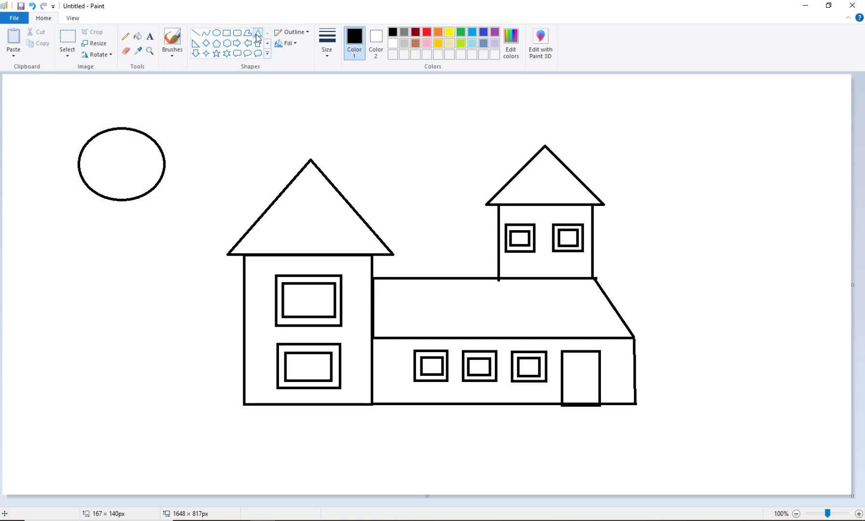
left_click_drag(98, 232, 187, 299)
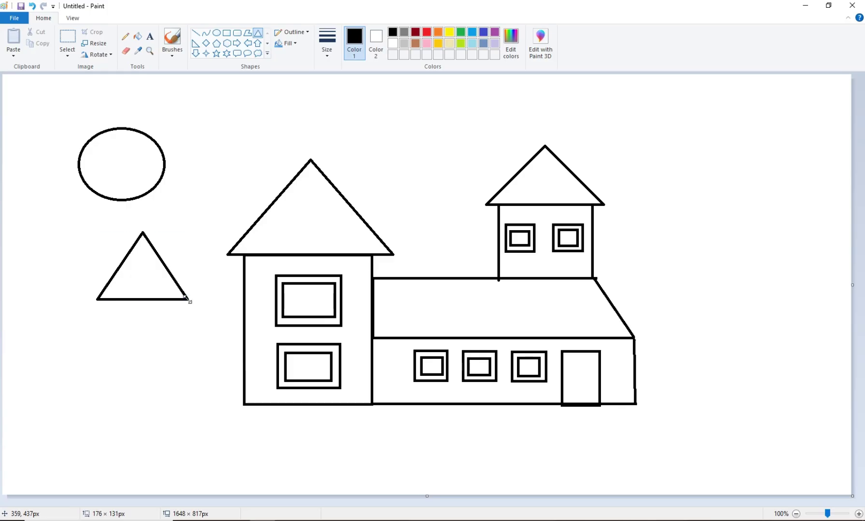
left_click(64, 270)
left_click_drag(123, 271, 236, 339)
left_click_drag(178, 312, 143, 317)
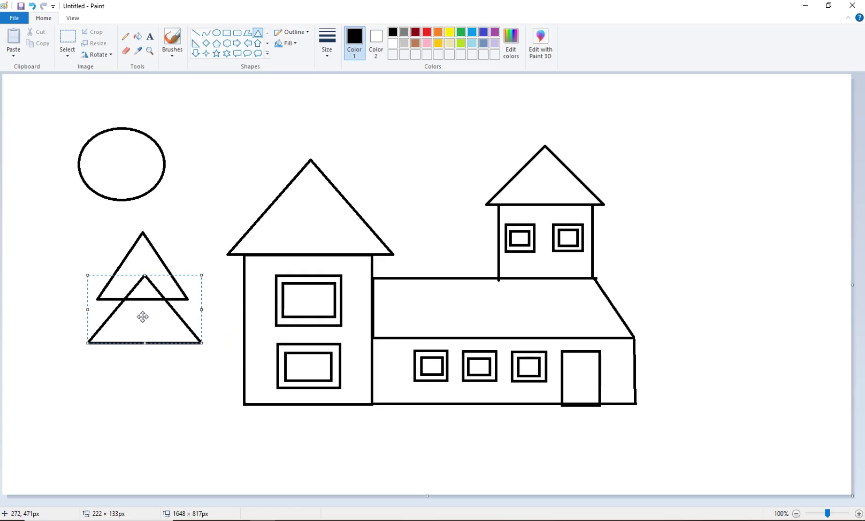
left_click(121, 348)
left_click_drag(65, 304, 222, 391)
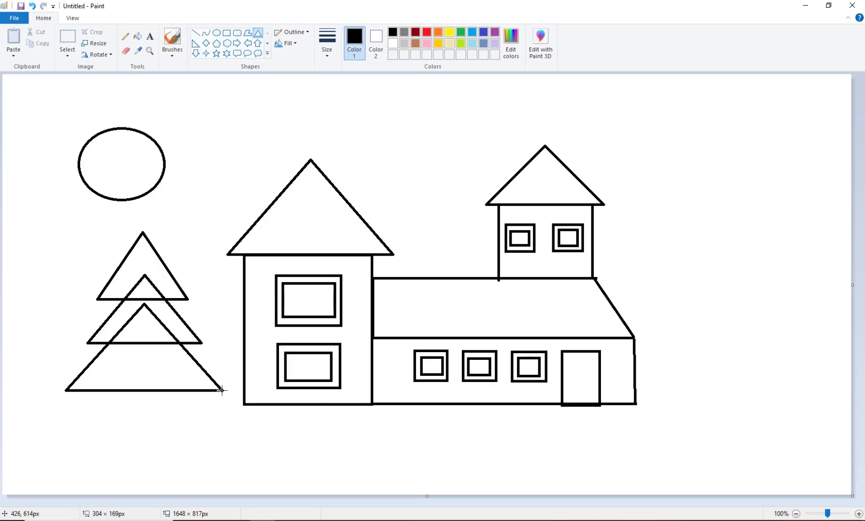
left_click(44, 260)
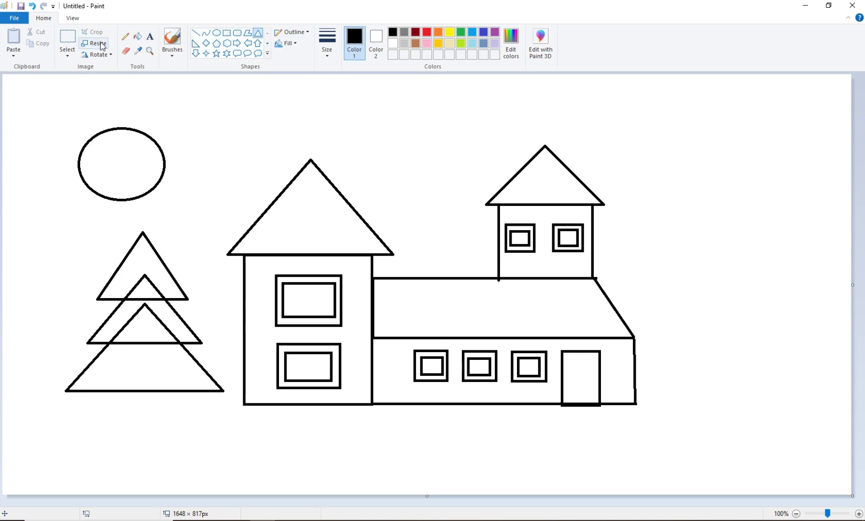
- Erase the overlapping triangle lines inside the fir tree and draw a rectangular trunk about 45 × 145 px beneath it
left_click(125, 52)
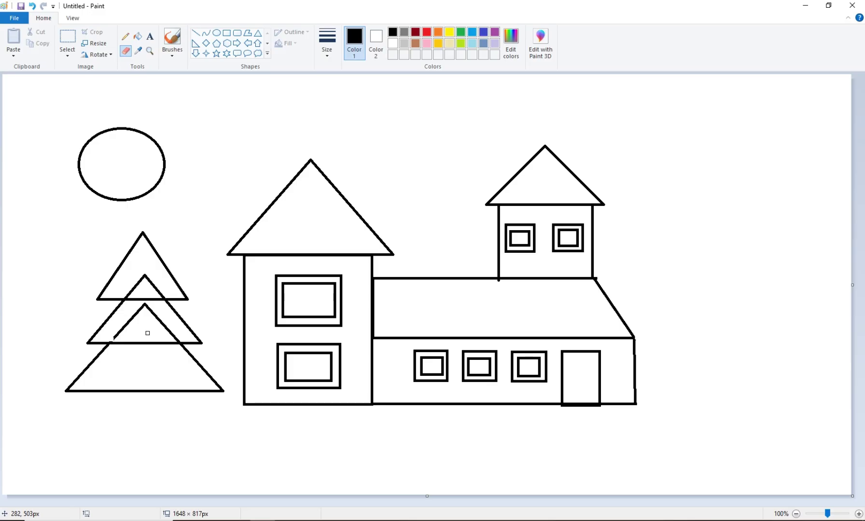
key("ctrl+KP_Add")
key("ctrl+KP_Add")
key("ctrl+KP_Add")
key("ctrl+KP_Add")
key("ctrl+KP_Add")
key("ctrl+KP_Add")
key("ctrl+KP_Add")
key("ctrl+KP_Add")
key("ctrl+KP_Add")
key("ctrl+KP_Add")
key("ctrl+KP_Add")
key("ctrl+KP_Add")
key("ctrl+KP_Add")
key("ctrl+KP_Add")
mouse_move(145, 317)
left_mouse_down()
mouse_move(119, 330)
mouse_move(176, 335)
mouse_move(158, 318)
mouse_move(163, 329)
mouse_move(173, 334)
mouse_move(138, 278)
mouse_move(147, 275)
mouse_move(129, 293)
mouse_move(146, 281)
mouse_move(162, 291)
mouse_move(140, 285)
left_mouse_up()
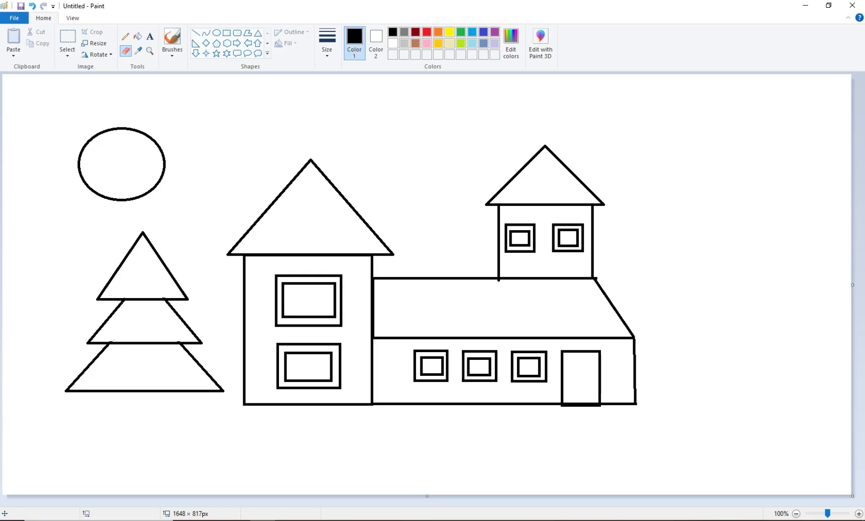
left_click(227, 34)
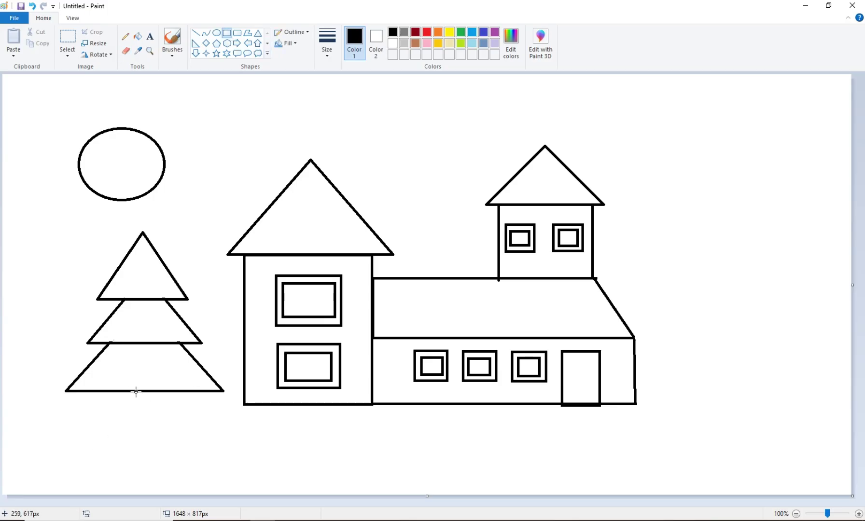
left_click_drag(127, 392, 150, 466)
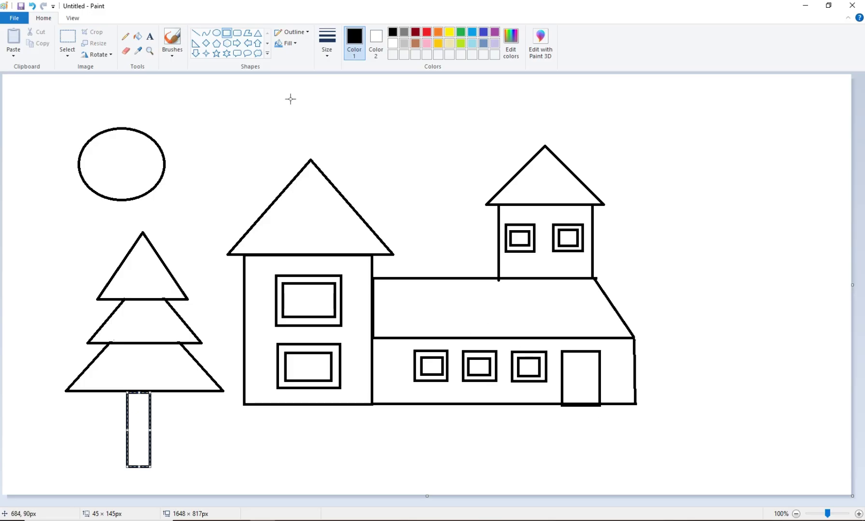
- Copy the whole fir tree with its trunk and place the duplicate to the right of the house
left_click(67, 41)
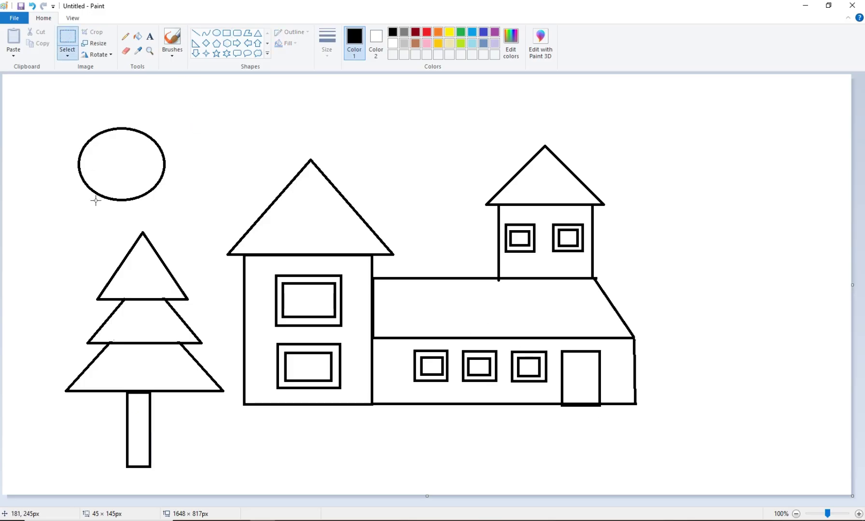
left_click_drag(63, 224, 230, 479)
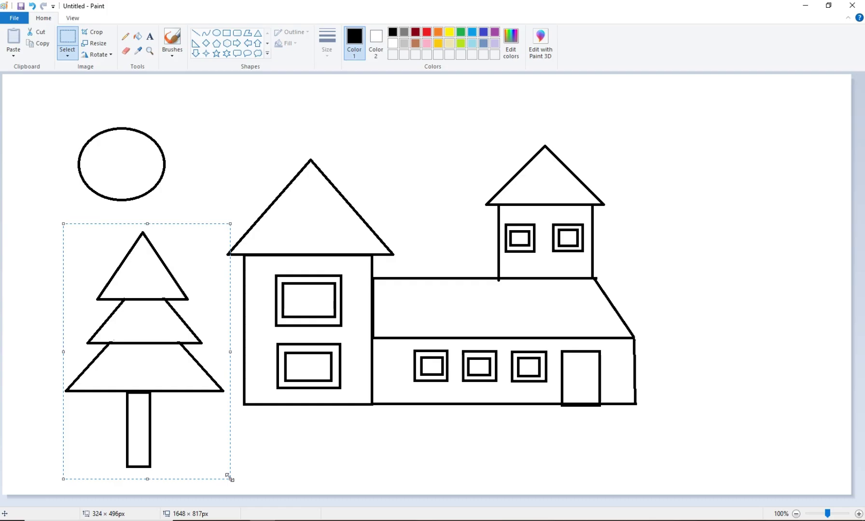
key("ctrl+c")
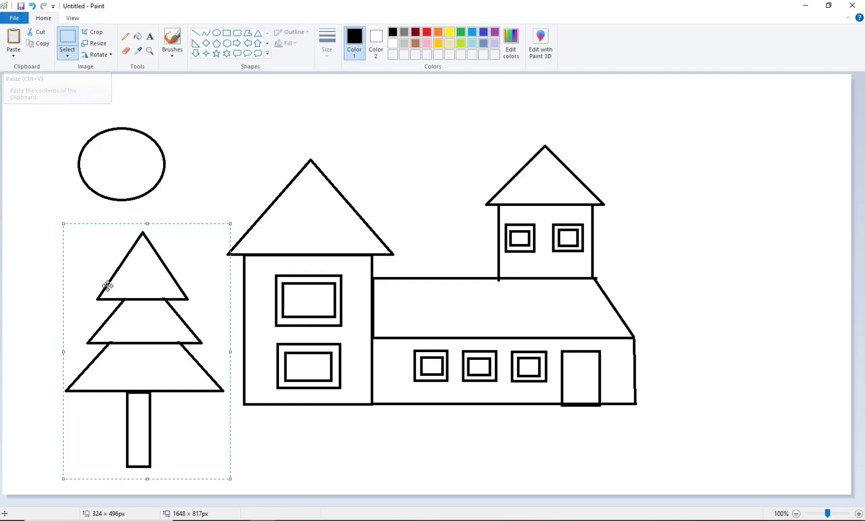
right_click(96, 257)
left_click(119, 274)
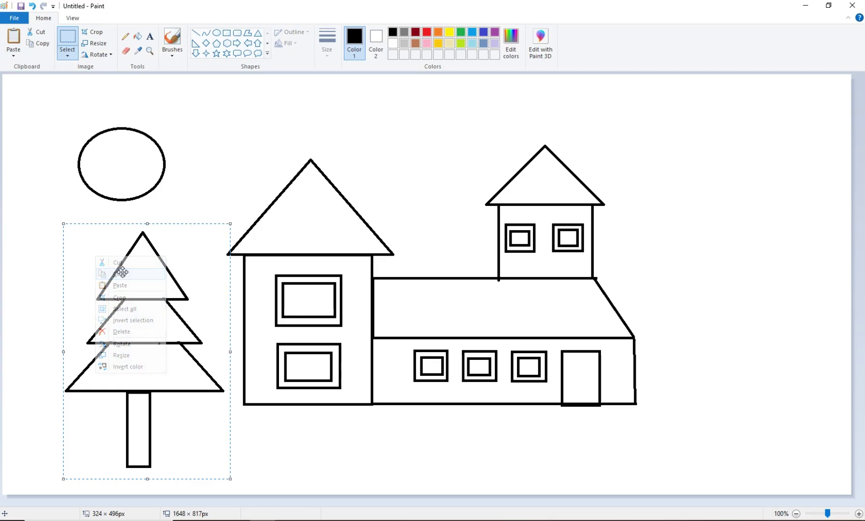
left_click(13, 40)
left_click_drag(89, 161, 753, 307)
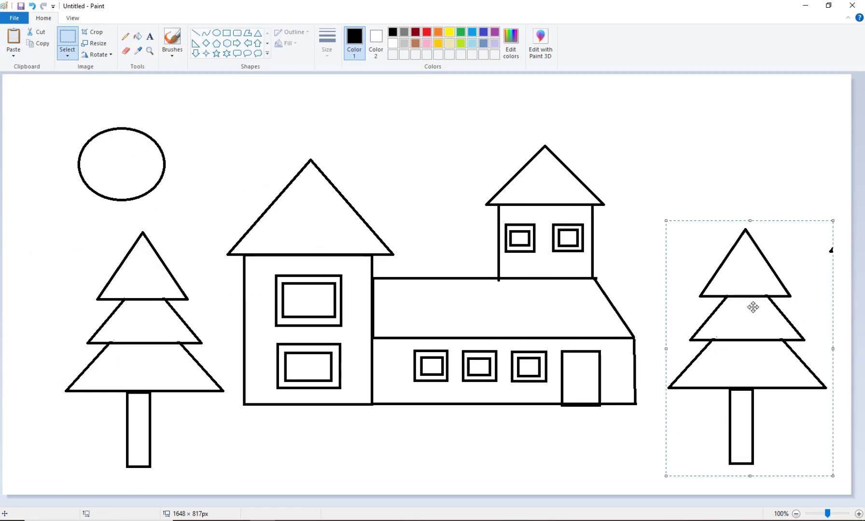
left_click(691, 164)
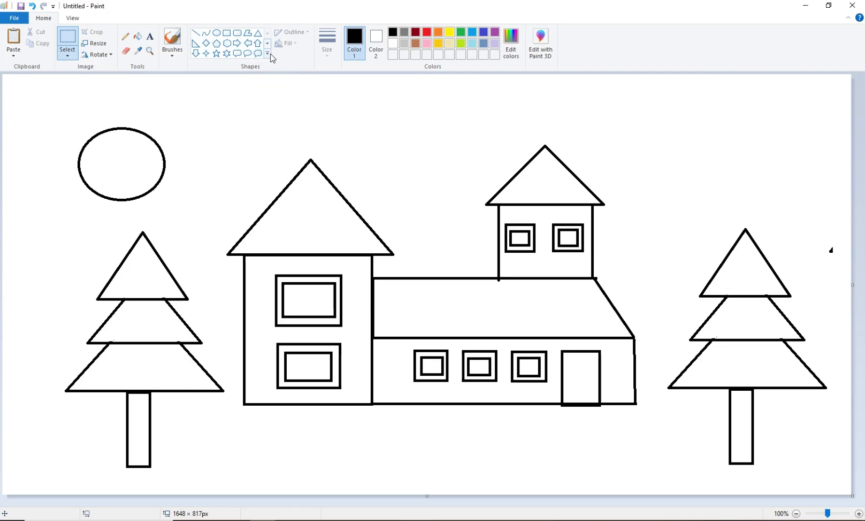
- Choose the Pencil, undo a thin trial stroke below the door, and set the pencil to its thickest line size
left_click(125, 36)
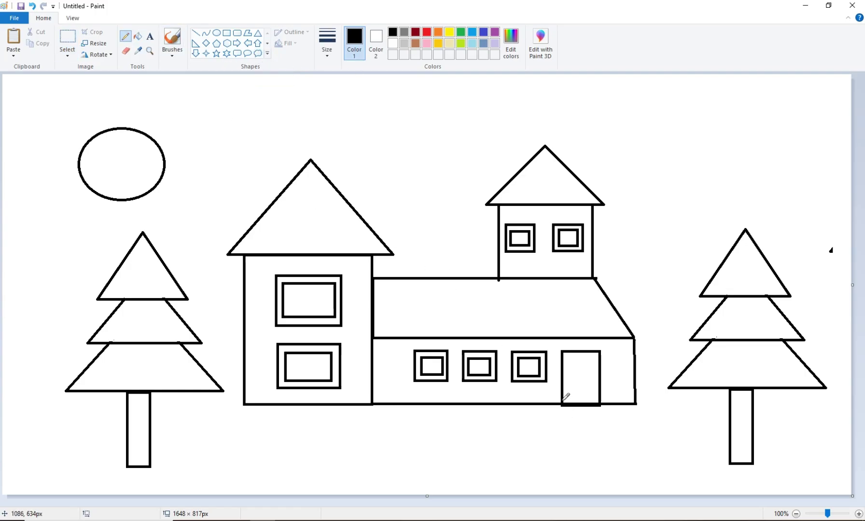
mouse_move(563, 407)
left_mouse_down()
mouse_move(532, 425)
mouse_move(533, 463)
mouse_move(498, 472)
mouse_move(481, 487)
left_mouse_up()
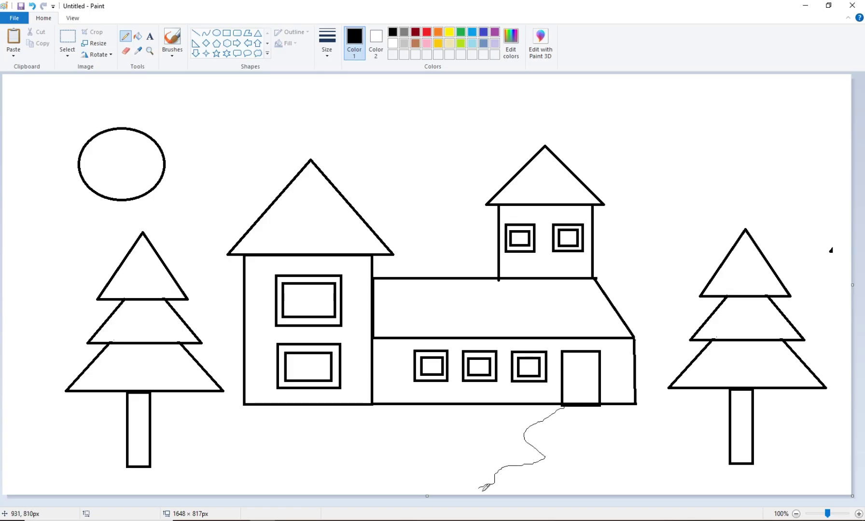
key("ctrl+z")
left_click(321, 56)
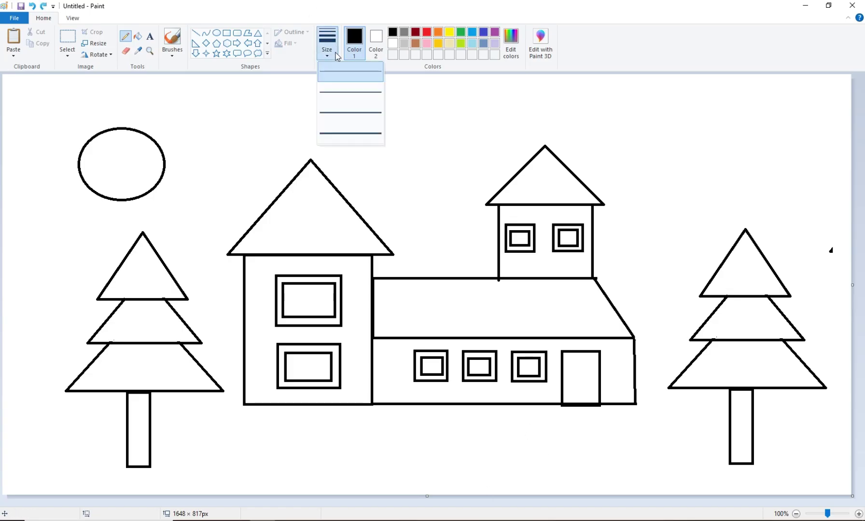
left_click(334, 137)
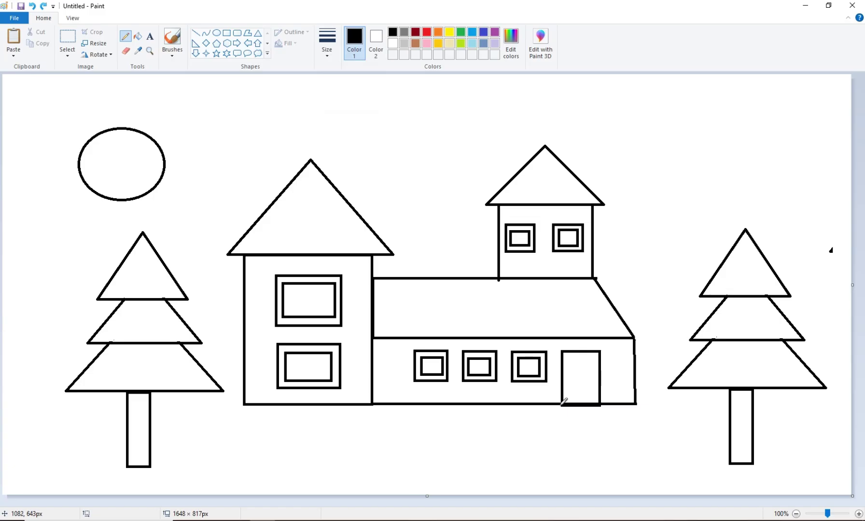
mouse_move(559, 403)
left_mouse_down()
mouse_move(525, 427)
mouse_move(540, 464)
mouse_move(493, 497)
left_mouse_up()
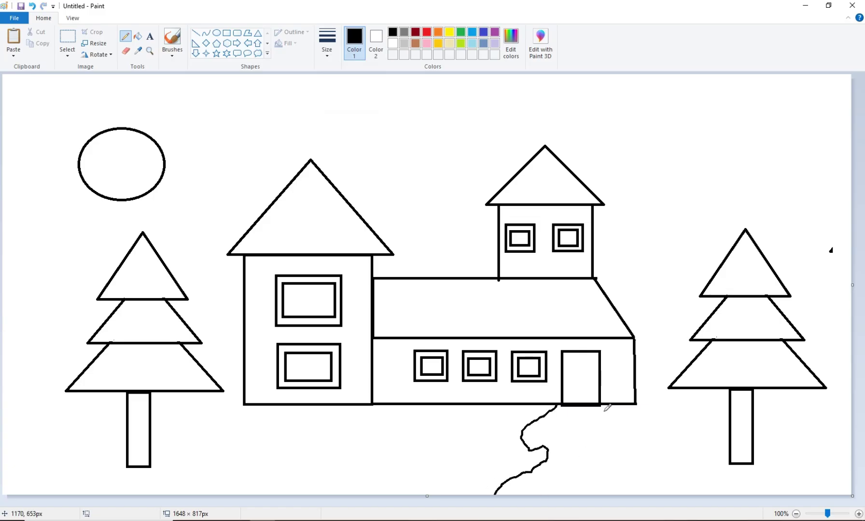
mouse_move(601, 403)
left_mouse_down()
mouse_move(577, 424)
mouse_move(604, 448)
mouse_move(562, 510)
left_mouse_up()
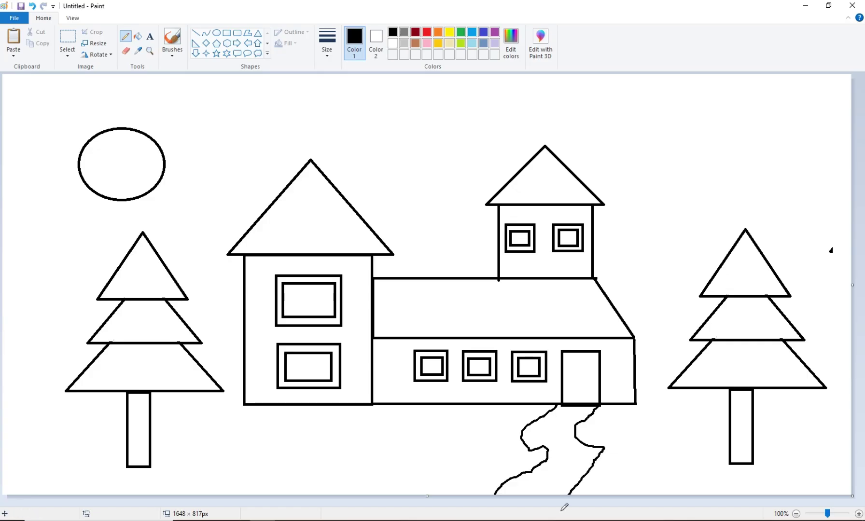
key("ctrl+z")
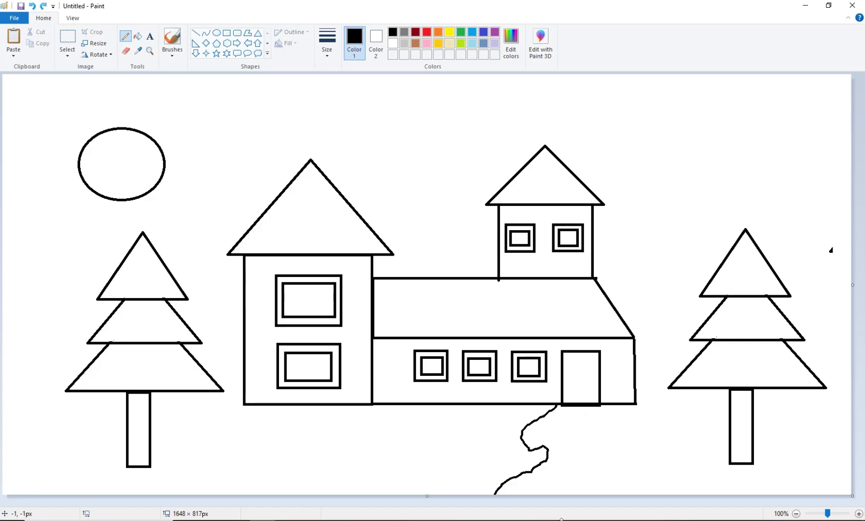
key("ctrl+z")
- Draw both edges of a winding path freehand from the door's lower corners to the bottom of the canvas
mouse_move(559, 406)
left_mouse_down()
mouse_move(558, 458)
mouse_move(478, 517)
left_mouse_up()
mouse_move(599, 405)
left_mouse_down()
mouse_move(594, 424)
mouse_move(614, 439)
mouse_move(615, 475)
mouse_move(571, 515)
left_mouse_up()
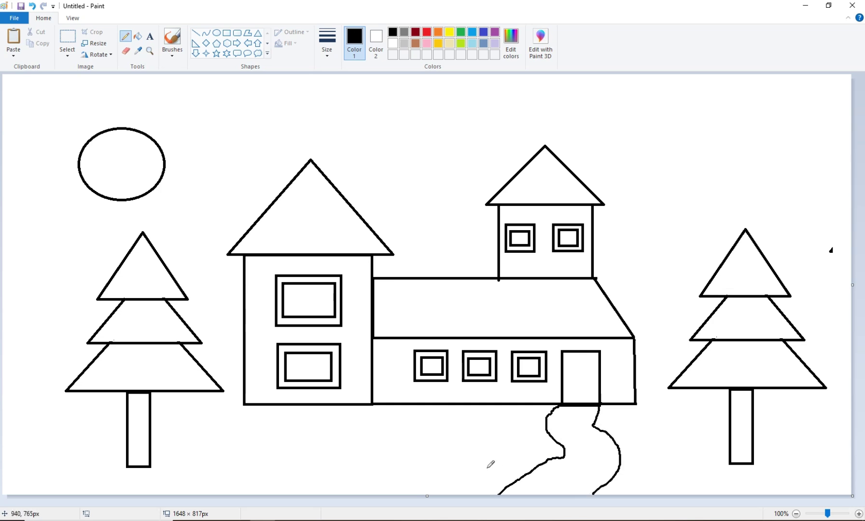
- Draw a cloud callout about 171 × 121 px between the path and the right tree as a bush
left_click(258, 53)
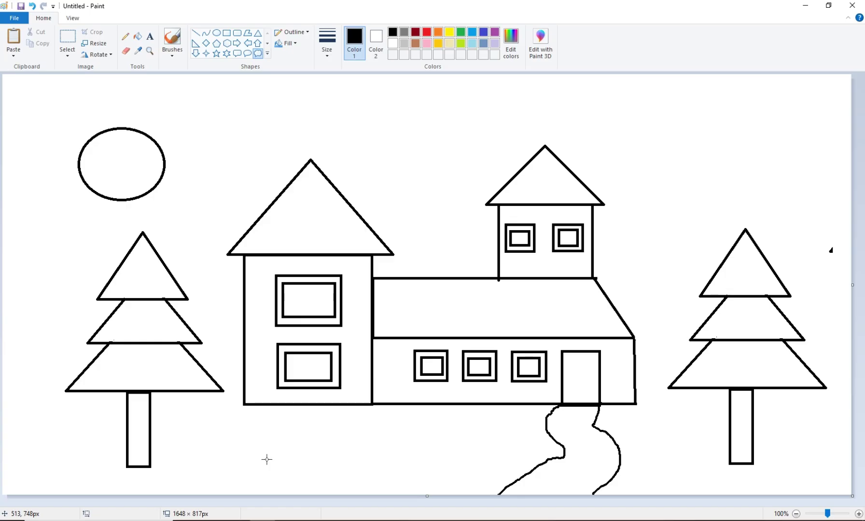
left_click_drag(627, 406, 675, 438)
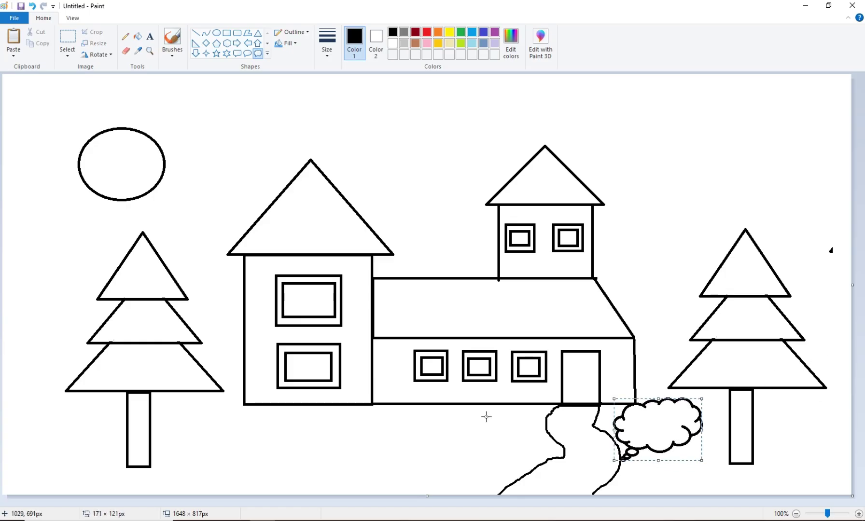
- Try two more cloud callouts left of the path, and undo all three bush callouts
left_click_drag(393, 406, 486, 458)
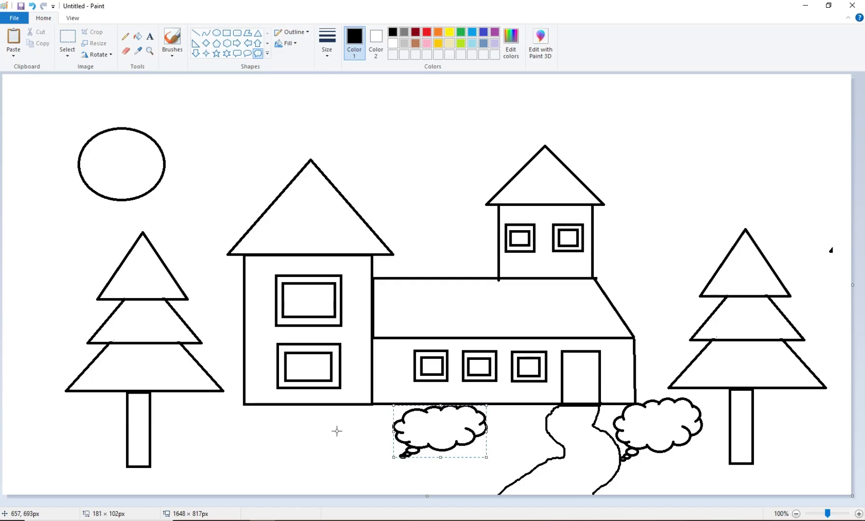
left_click_drag(328, 413, 449, 460)
key("ctrl+z")
key("ctrl+z")
key("ctrl+z")
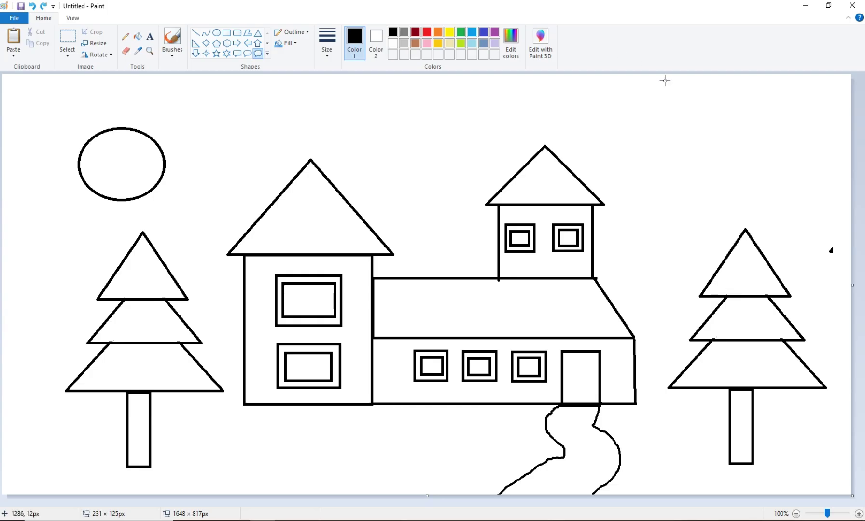
- Draw a cloud callout about 188 × 121 px in the sky right of the small tower and erase its tail bubbles
left_click_drag(631, 102, 730, 165)
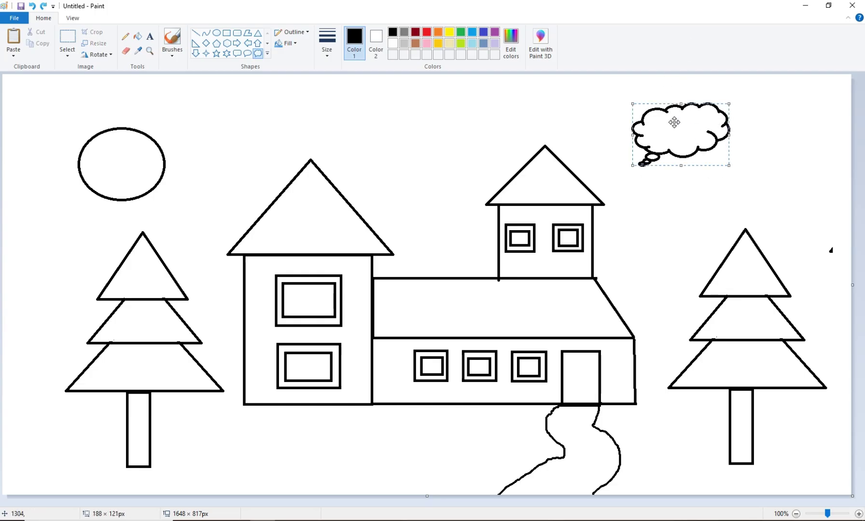
left_click(583, 106)
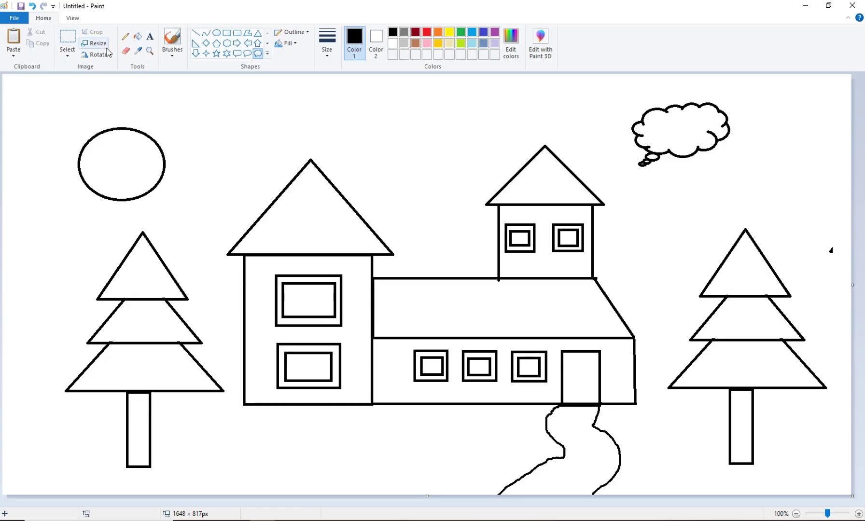
left_click(123, 51)
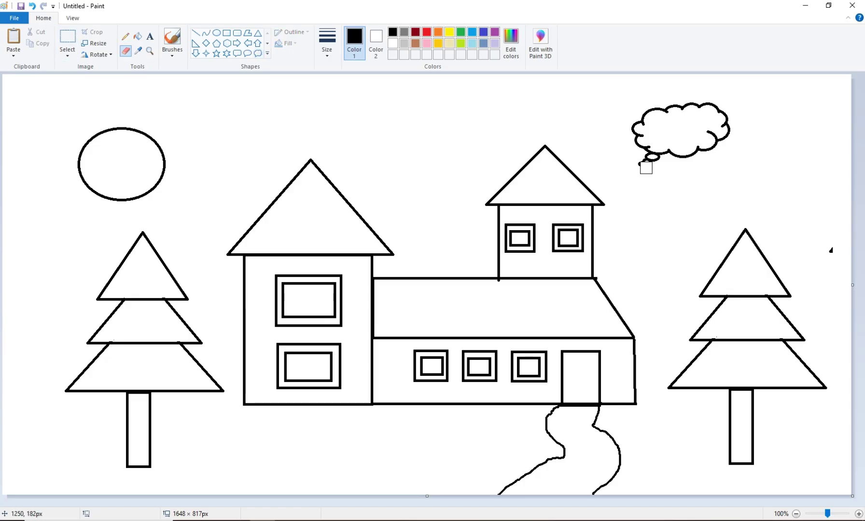
mouse_move(644, 170)
left_mouse_down()
mouse_move(644, 165)
mouse_move(634, 151)
mouse_move(615, 161)
mouse_move(632, 136)
left_mouse_up()
- Select and copy the cloud, enable transparent selection, and move the cloud beside the right fir tree's trunk base as a bush
left_click(72, 45)
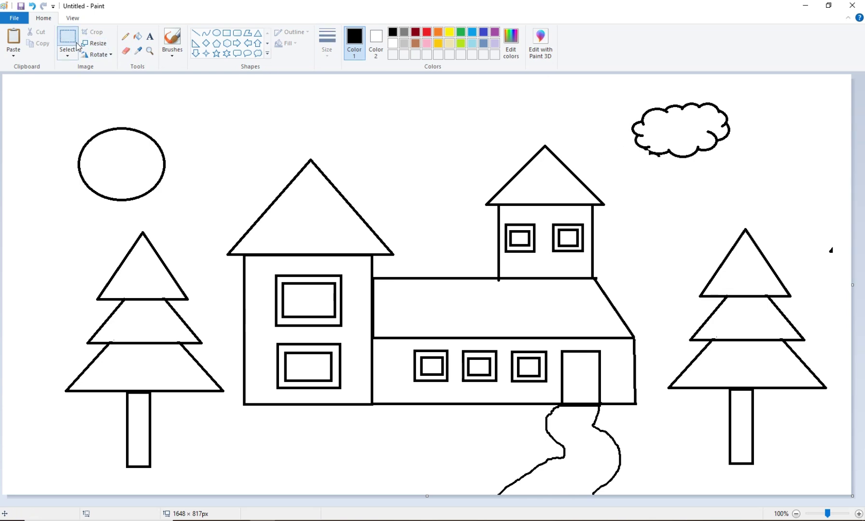
left_click_drag(619, 83, 749, 171)
right_click(684, 138)
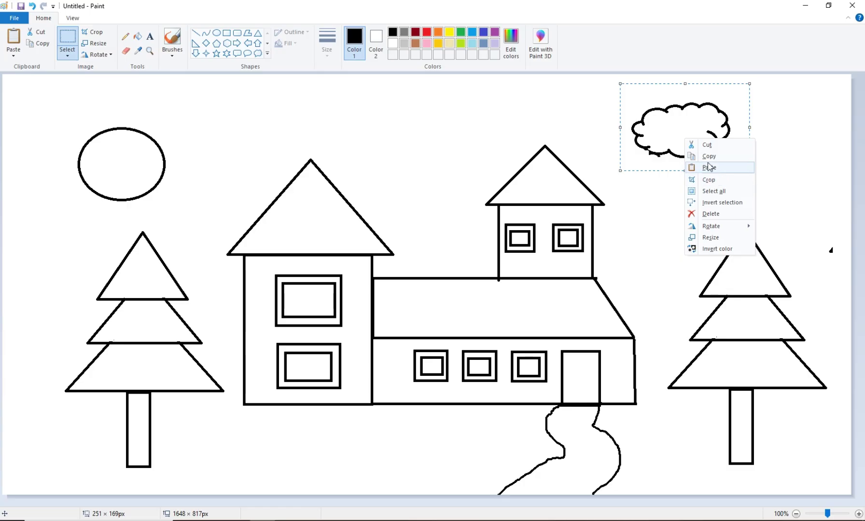
left_click(696, 154)
left_click(67, 55)
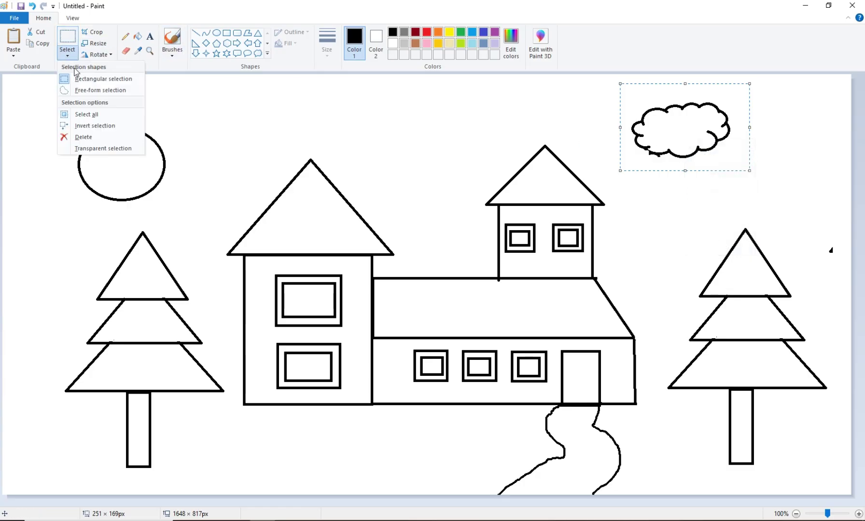
left_click(108, 149)
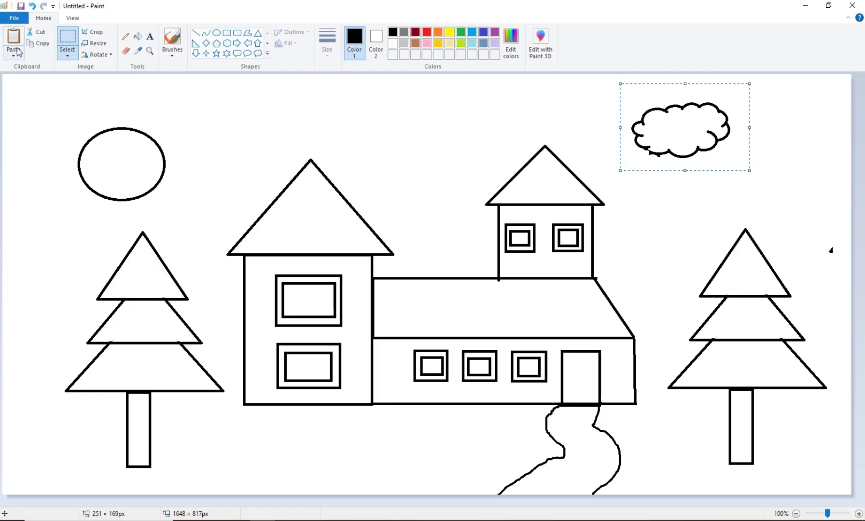
left_click_drag(686, 132, 691, 480)
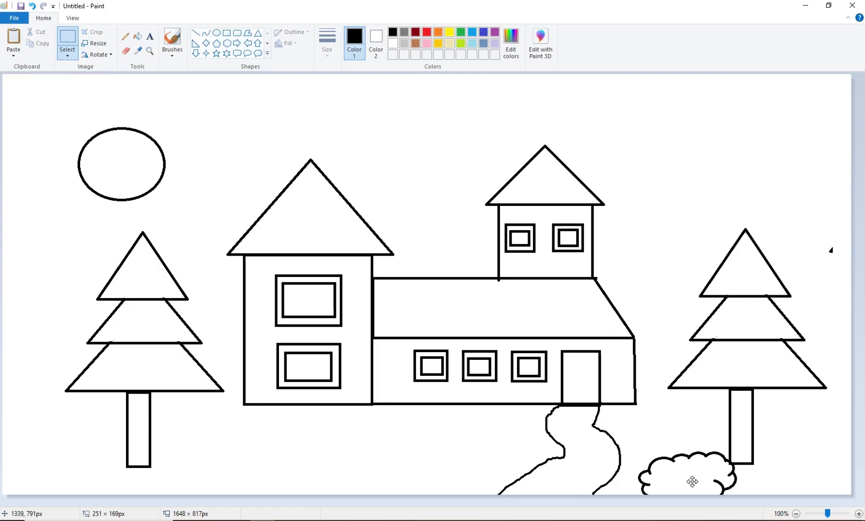
left_click(13, 39)
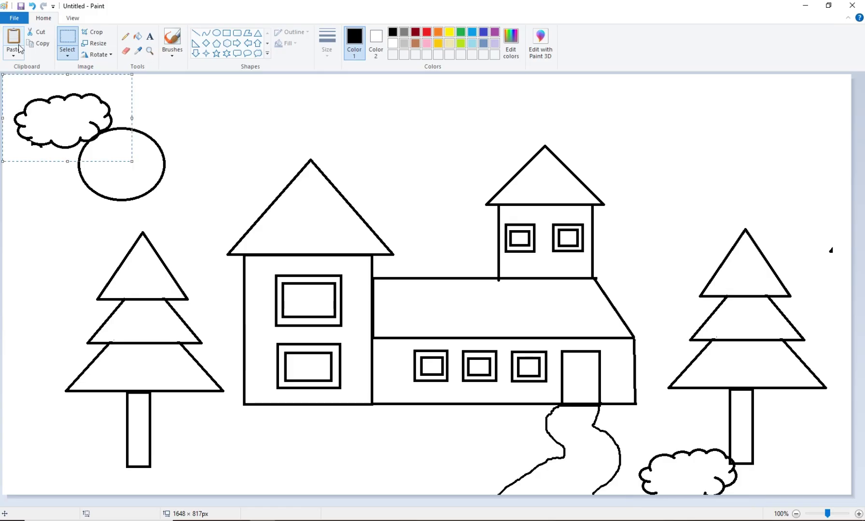
left_click_drag(49, 107, 74, 468)
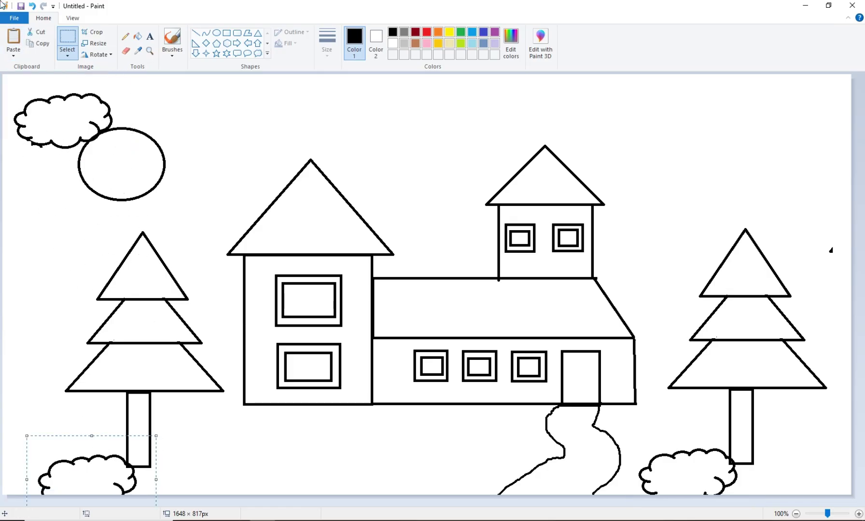
left_click_drag(58, 128, 231, 376)
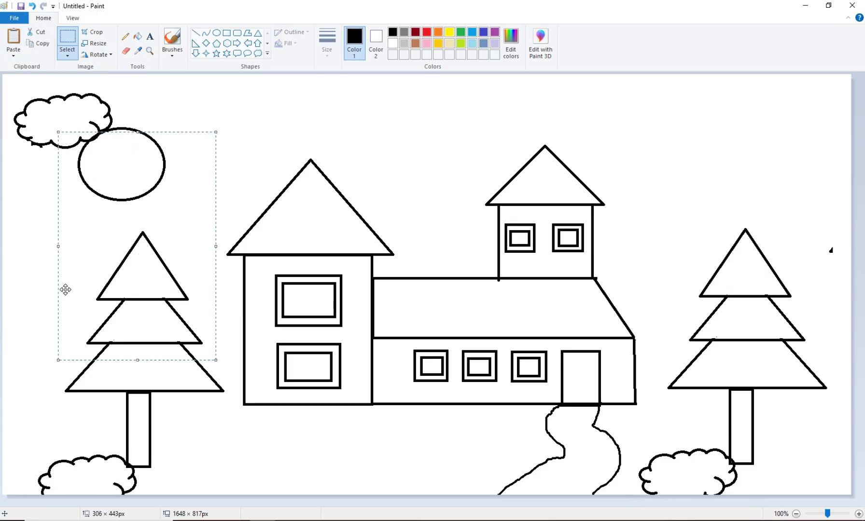
left_click(22, 118)
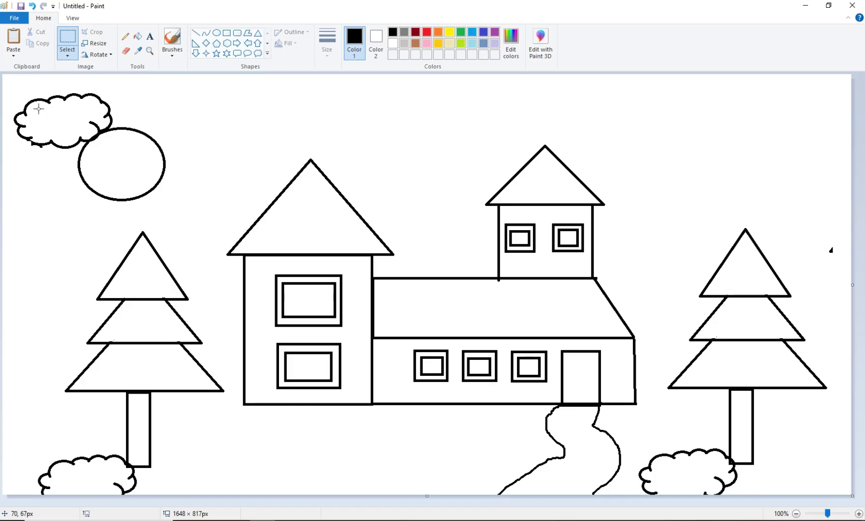
key("ctrl+z")
key("ctrl+z")
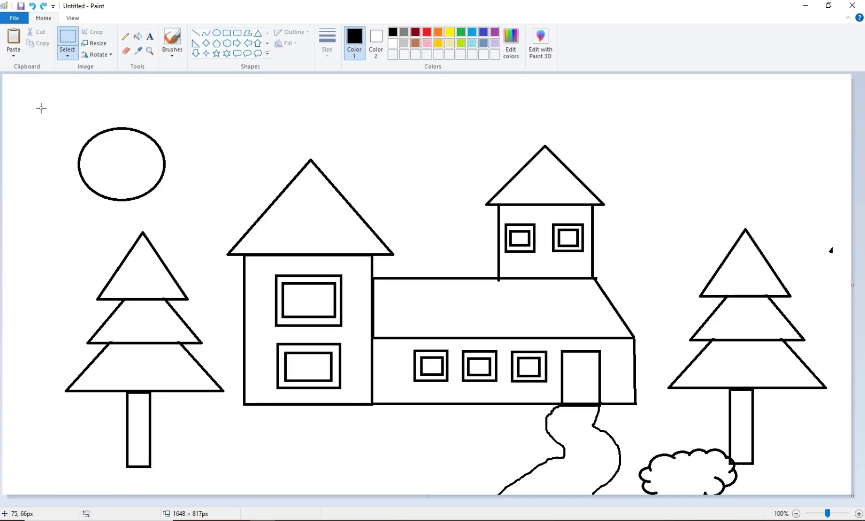
- Paste two copies of the cloud bush at the left fir tree, one right of the trunk and one below it
left_click(14, 39)
left_click_drag(63, 130, 197, 477)
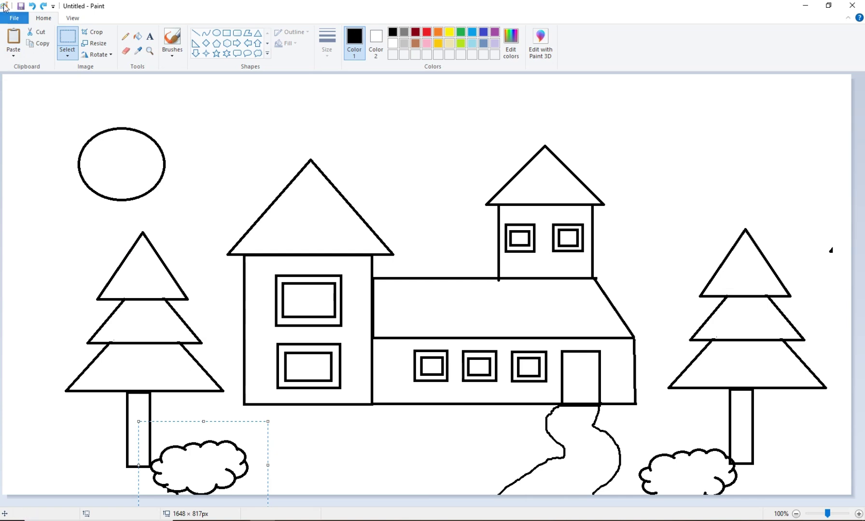
left_click(14, 39)
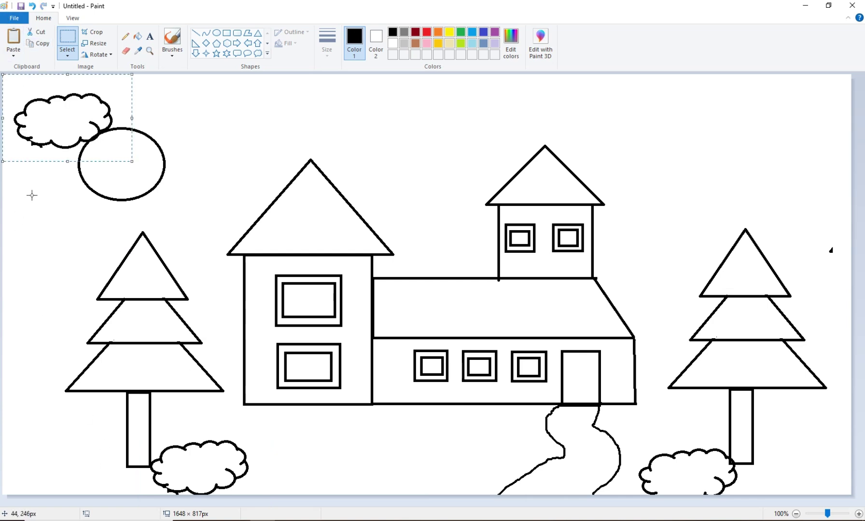
left_click_drag(64, 131, 121, 507)
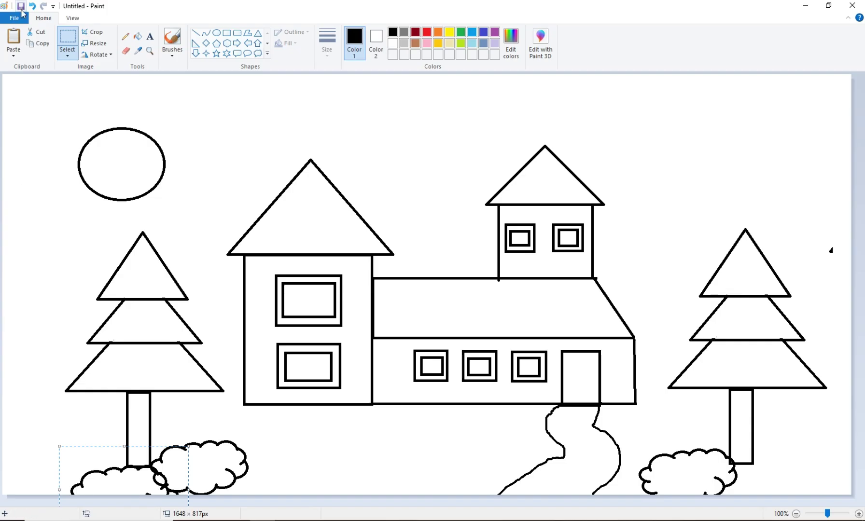
- Paste a cloud bush left of the left fir tree's trunk and another at the right side of the right fir tree's trunk
left_click(11, 52)
left_click(14, 50)
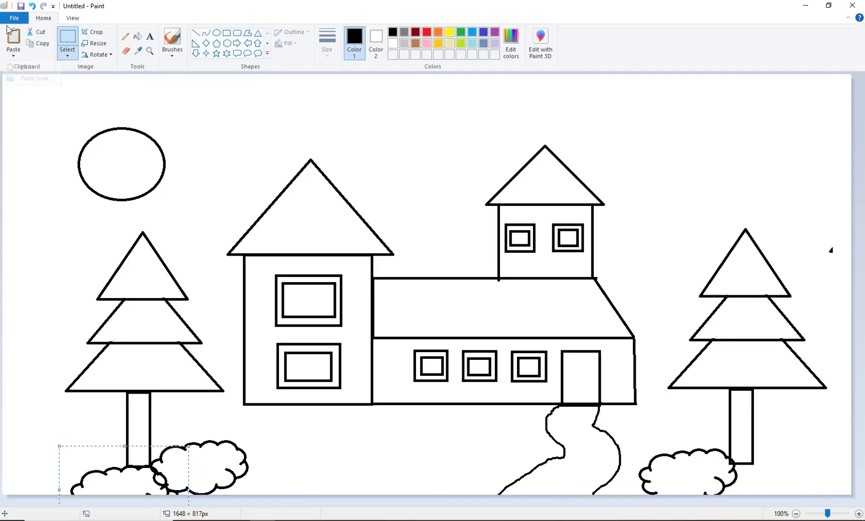
left_click(16, 46)
left_click_drag(48, 129, 40, 469)
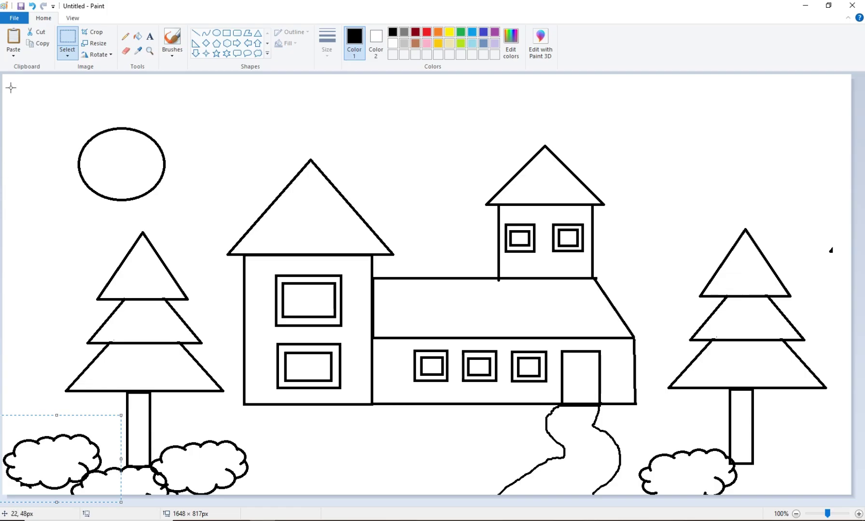
left_click(17, 46)
left_click_drag(37, 100, 754, 468)
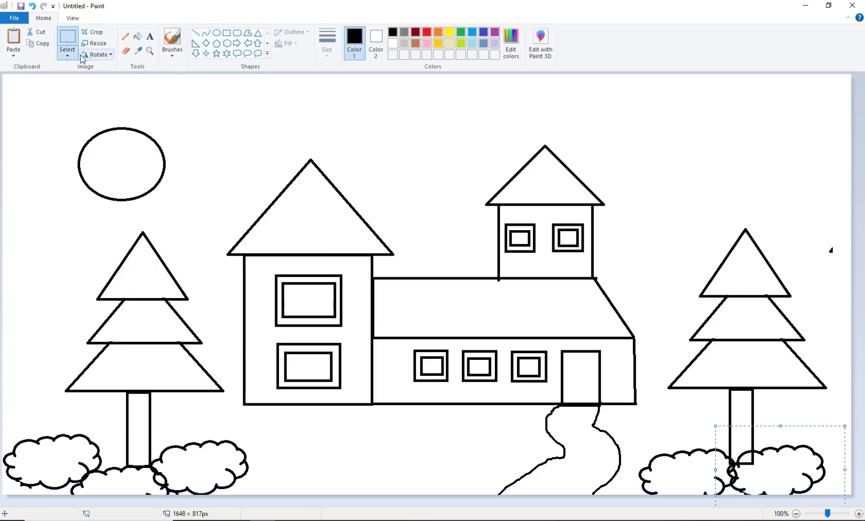
- Adjust the eraser to a small size and erase the right tree's trunk outline where it overlaps the bush
left_click(128, 54)
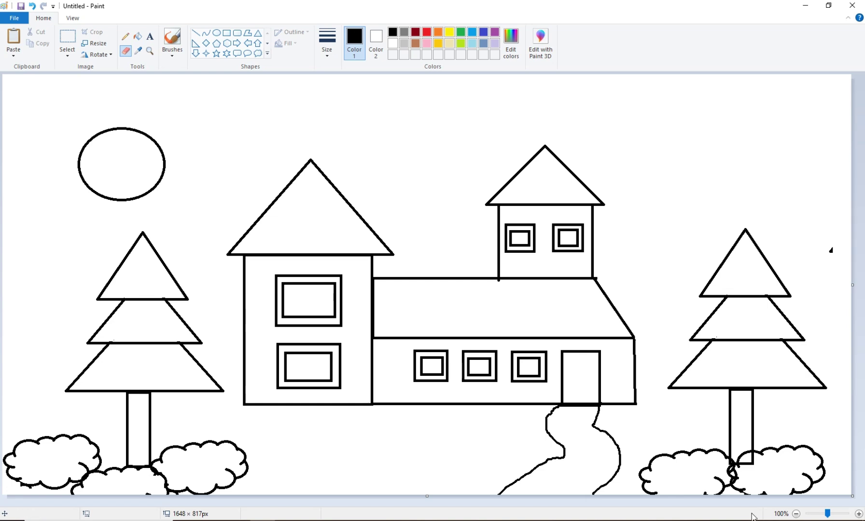
key("ctrl+KP_Add")
key("ctrl+KP_Add")
key("ctrl+KP_Add")
key("ctrl+KP_Add")
key("ctrl+KP_Add")
key("ctrl+KP_Add")
key("ctrl+KP_Add")
key("ctrl+KP_Add")
key("ctrl+KP_Add")
key("ctrl+KP_Add")
key("ctrl+KP_Add")
key("ctrl+KP_Add")
key("ctrl+KP_Add")
key("ctrl+KP_Add")
key("ctrl+KP_Add")
key("ctrl+KP_Add")
key("ctrl+KP_Add")
key("ctrl+KP_Add")
key("ctrl+KP_Add")
key("ctrl+KP_Add")
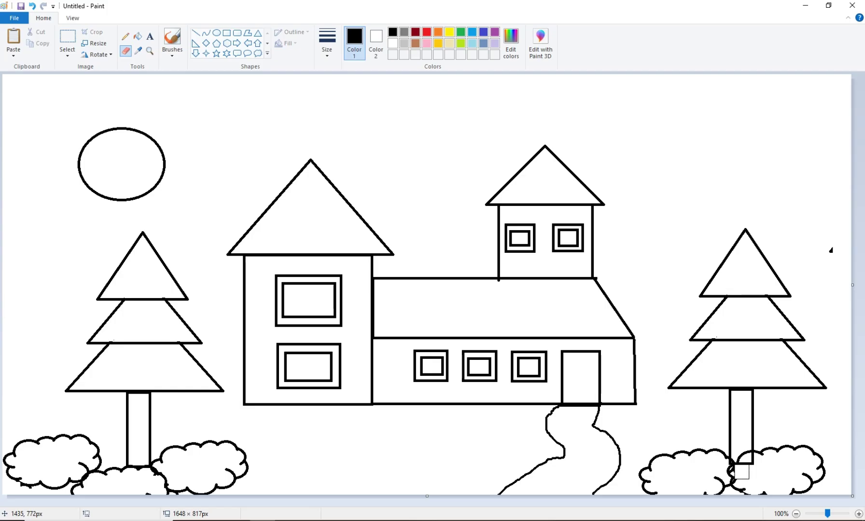
key("ctrl+KP_Subtract")
key("ctrl+KP_Subtract")
key("ctrl+KP_Subtract")
key("ctrl+KP_Subtract")
key("ctrl+KP_Subtract")
key("ctrl+KP_Subtract")
key("ctrl+KP_Subtract")
key("ctrl+KP_Subtract")
key("ctrl+KP_Subtract")
key("ctrl+KP_Subtract")
key("ctrl+KP_Subtract")
key("ctrl+KP_Subtract")
key("ctrl+KP_Subtract")
key("ctrl+KP_Subtract")
key("ctrl+KP_Subtract")
key("ctrl+KP_Subtract")
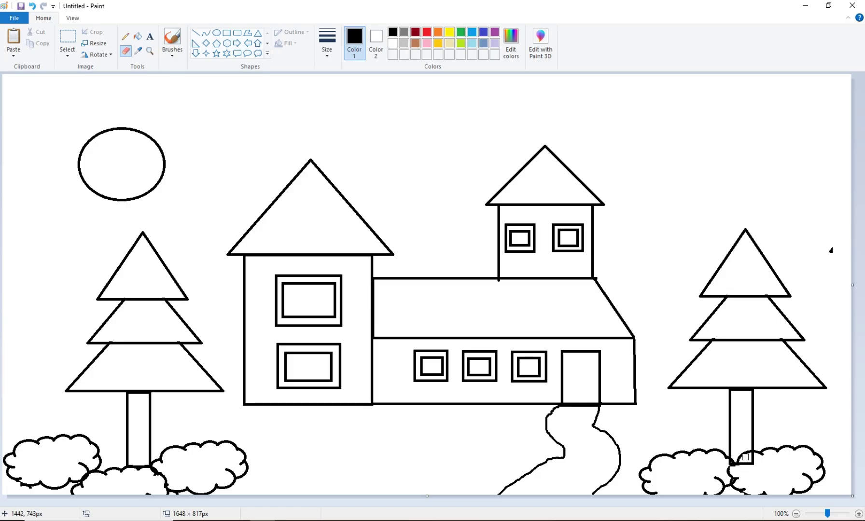
left_click_drag(752, 466, 744, 466)
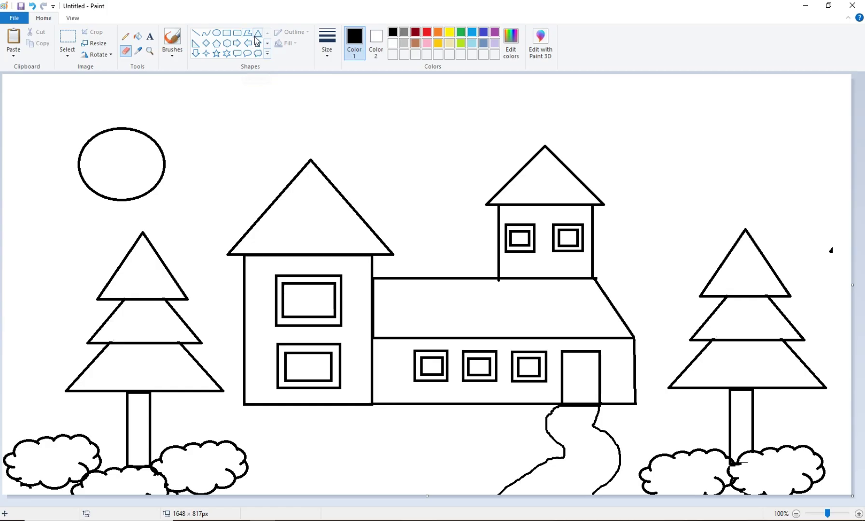
- Draw a six-point star about 256 × 259 px around the sun, and undo a stray sliver near the canvas's right edge
left_click(226, 53)
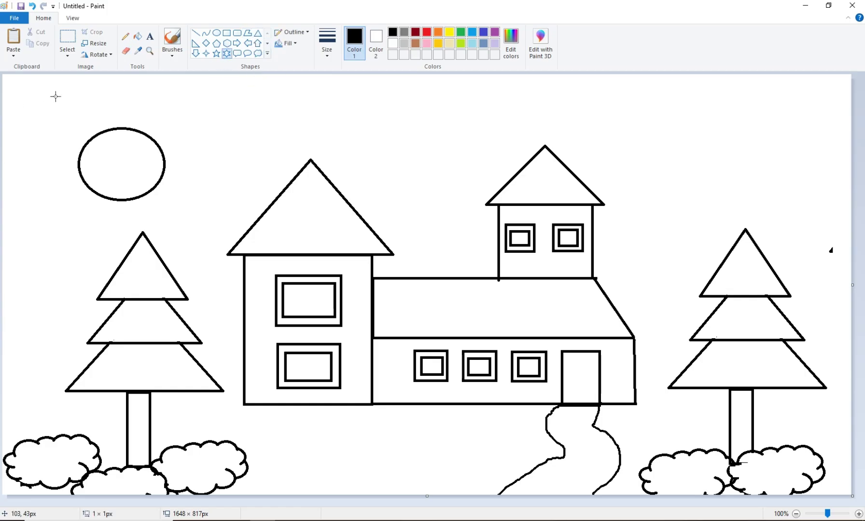
left_click_drag(54, 95, 186, 228)
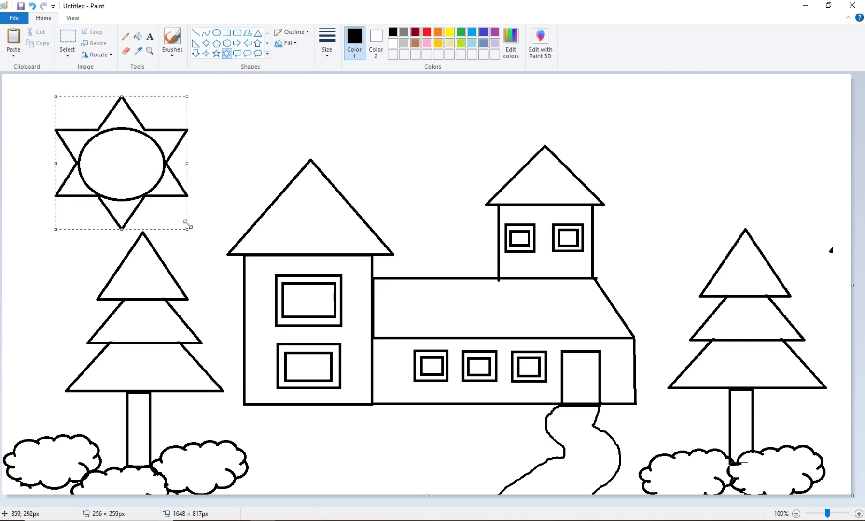
left_click(4, 289)
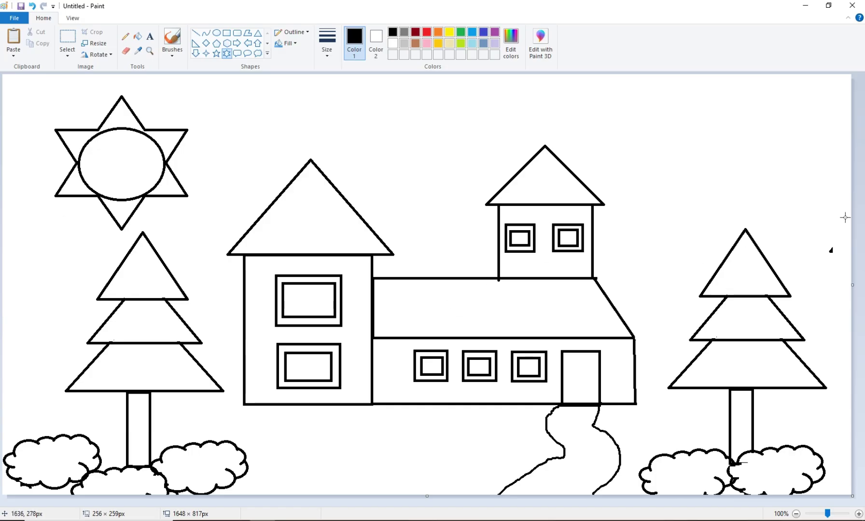
left_click_drag(832, 205, 832, 162)
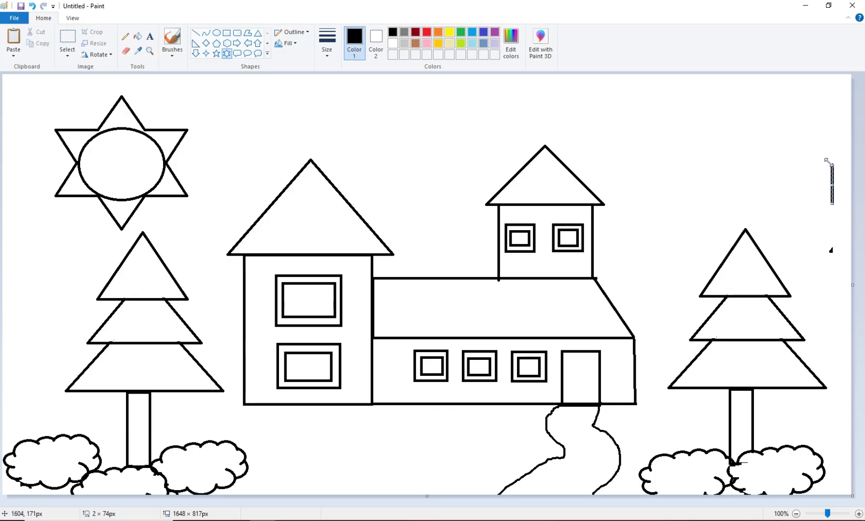
key("ctrl+z")
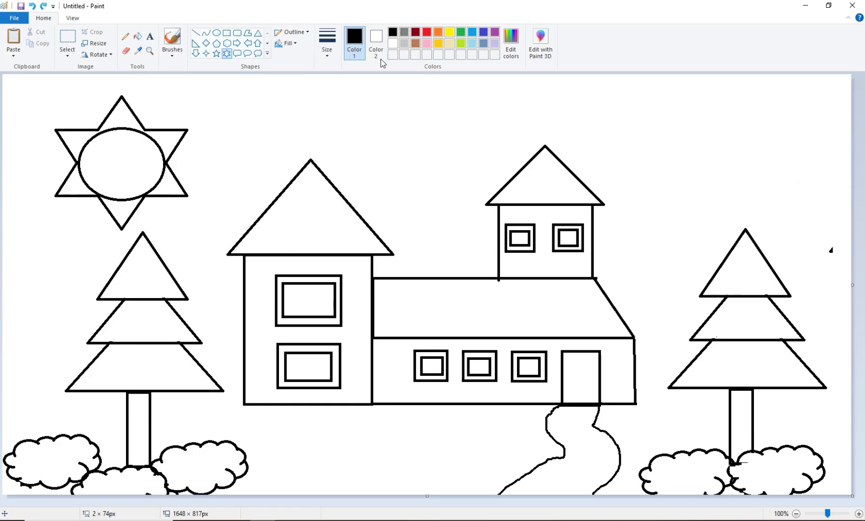
- Try to draw a straight horizon line from the canvas's left edge to the left fir tree
left_click(196, 33)
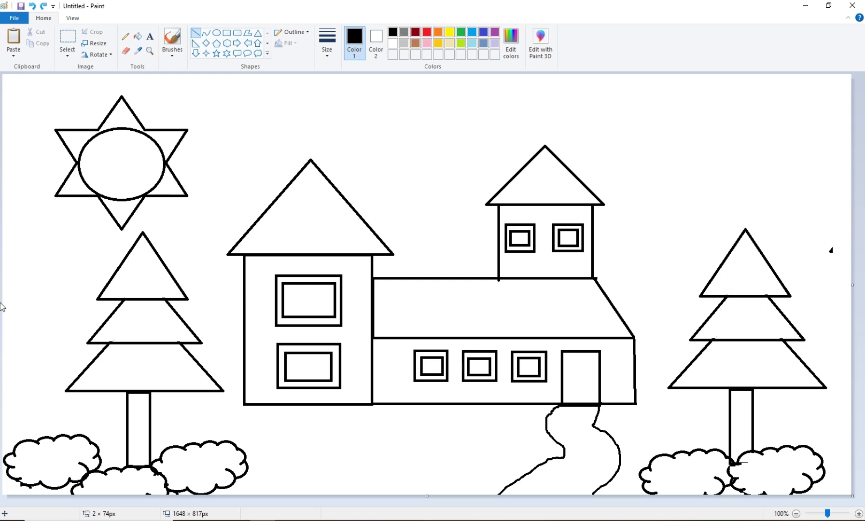
left_click_drag(5, 290, 100, 292)
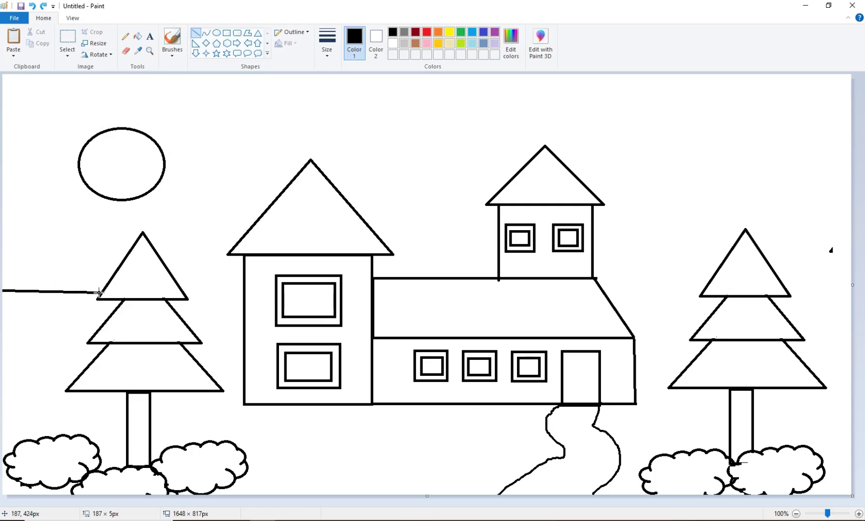
left_click_drag(99, 292, 4, 278)
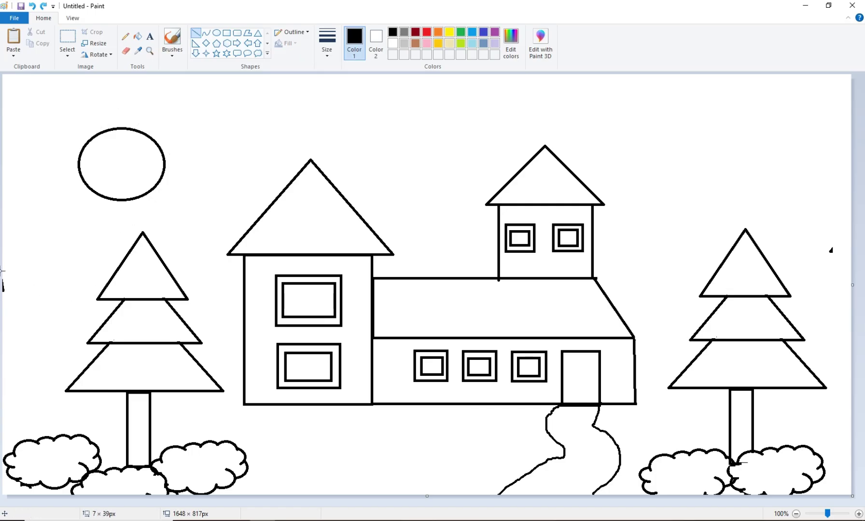
key("Delete")
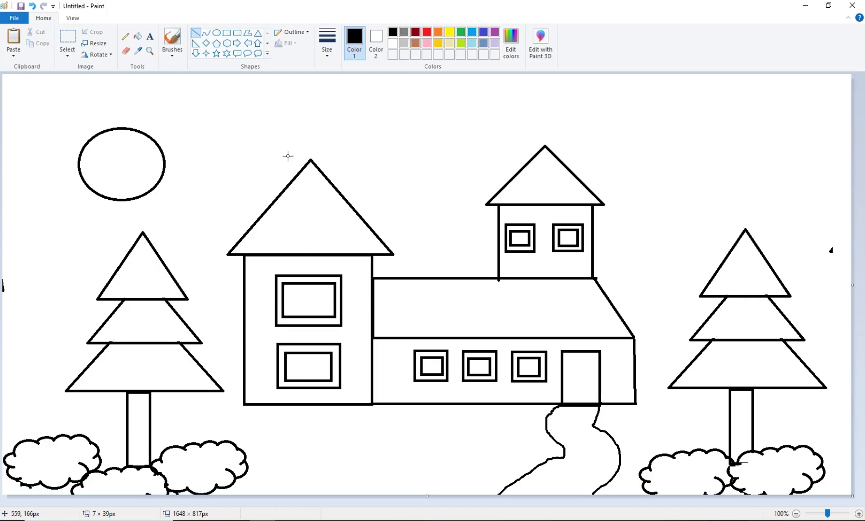
- Draw a six-point star about 265 × 290 px and centre it around the sun's circle
left_click(227, 54)
mouse_move(70, 91)
left_mouse_down()
mouse_move(199, 124)
mouse_move(166, 216)
mouse_move(207, 244)
left_mouse_up()
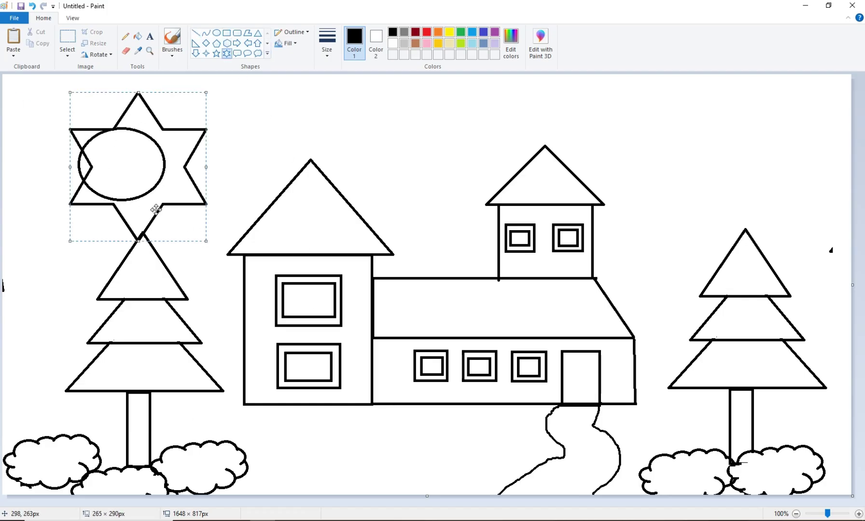
left_click_drag(151, 204, 130, 200)
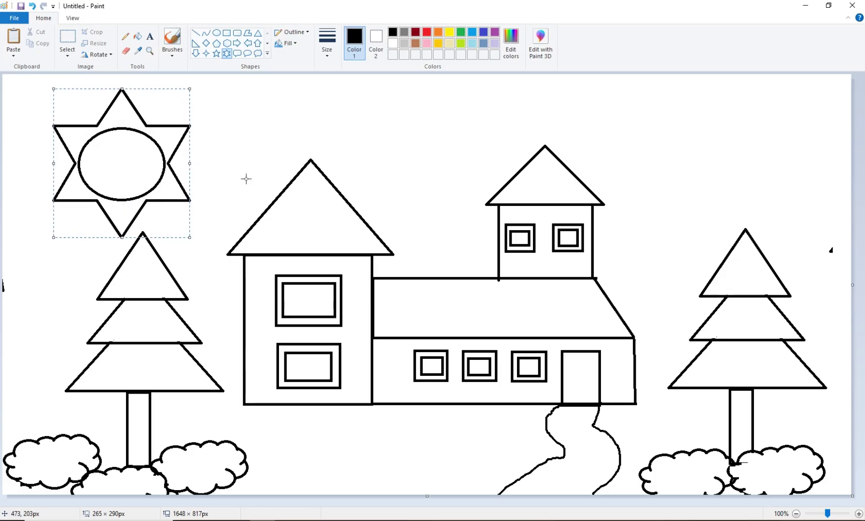
left_click(299, 136)
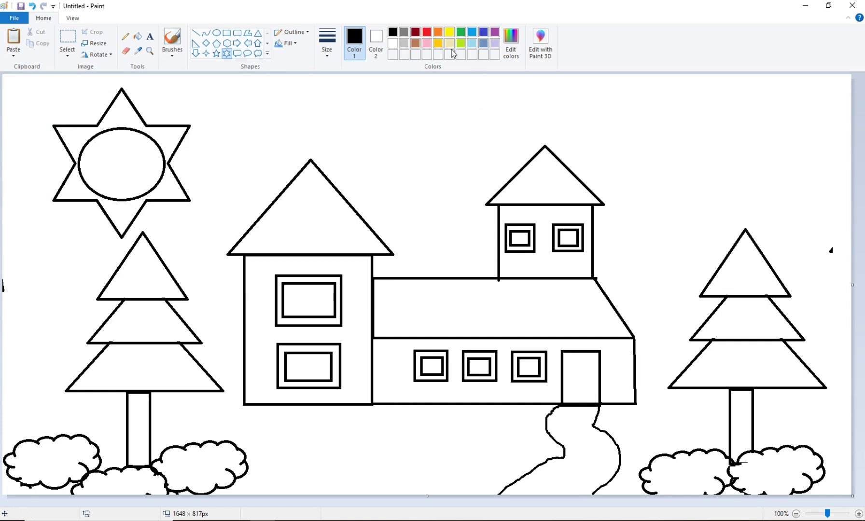
- Draw a light blue horizon in straight segments from the canvas's left edge to its right edge, skipping the fir trees and the house
left_click(472, 43)
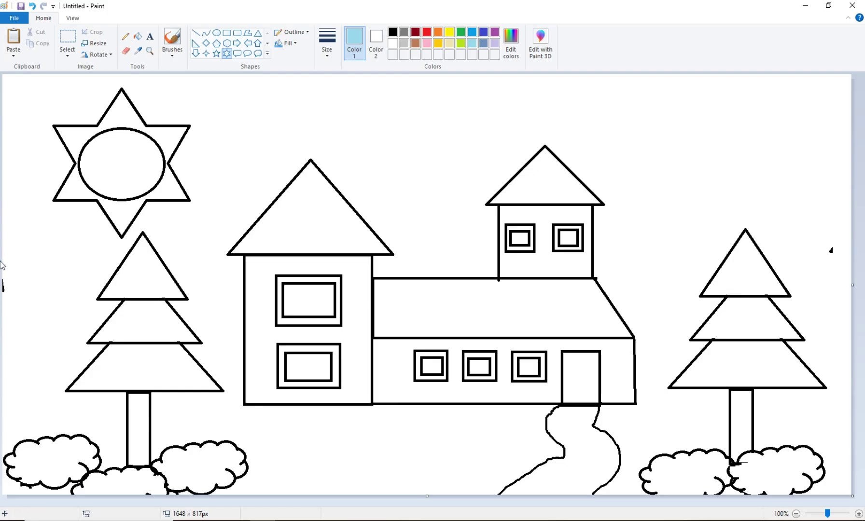
left_click_drag(4, 267, 81, 285)
key("Escape")
left_click(196, 33)
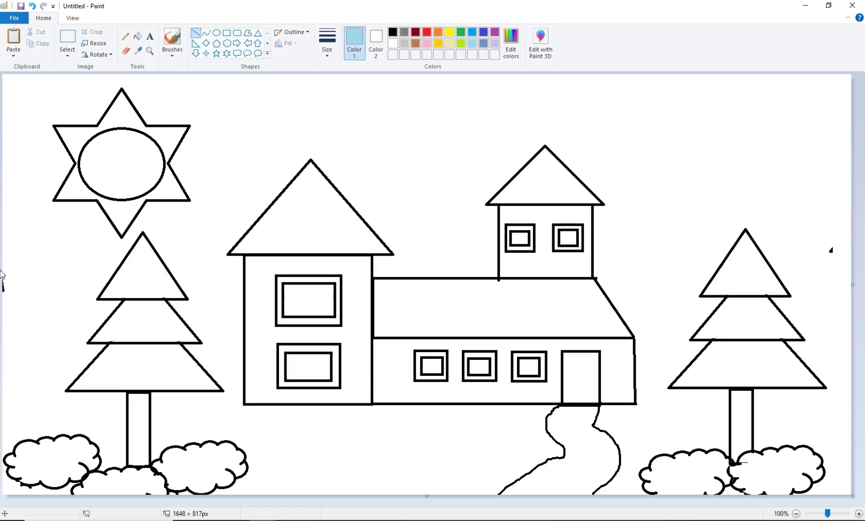
left_click_drag(4, 269, 118, 267)
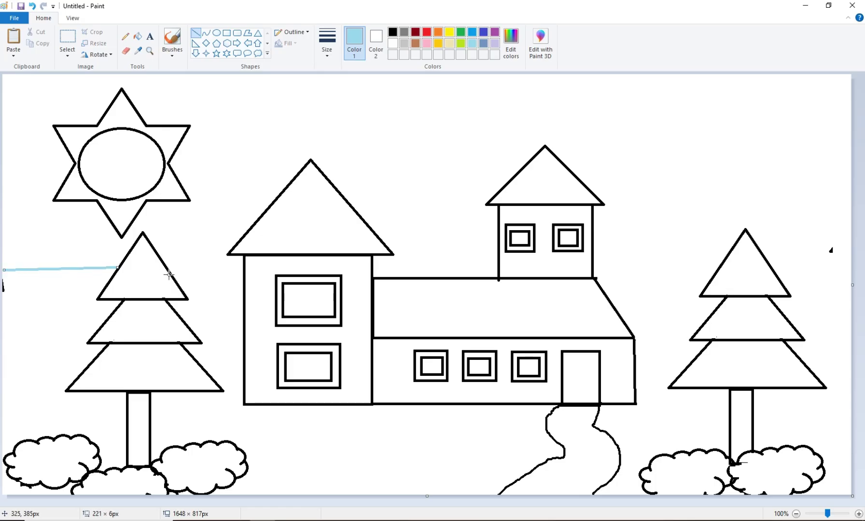
left_click_drag(170, 271, 245, 274)
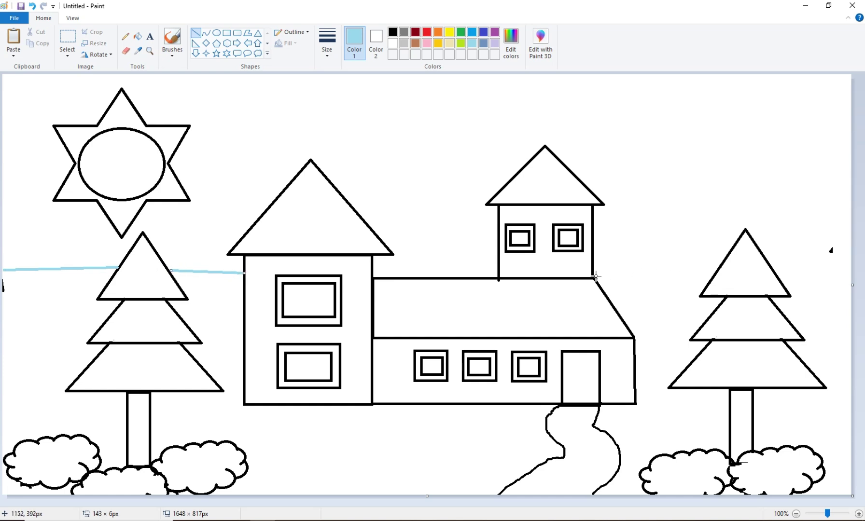
left_click_drag(595, 276, 712, 276)
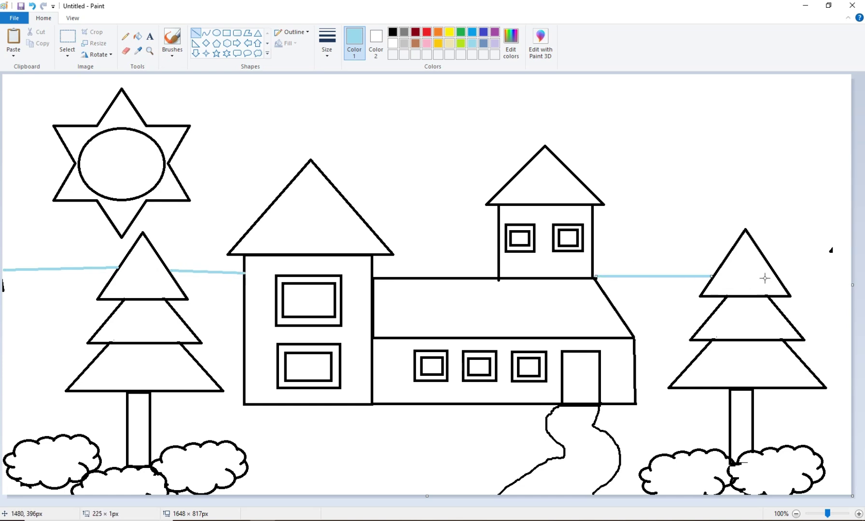
left_click_drag(773, 273, 863, 277)
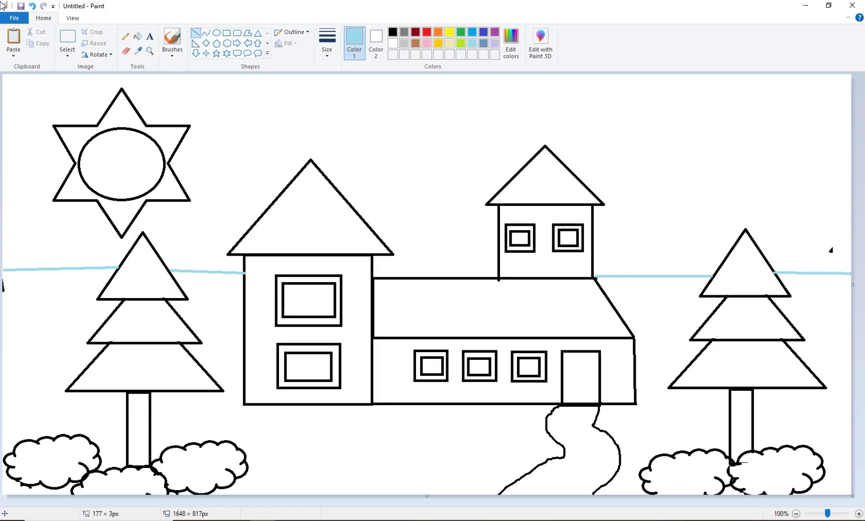
- Try to fill the sky with light blue, and undo the fill
left_click(140, 40)
left_click(241, 137)
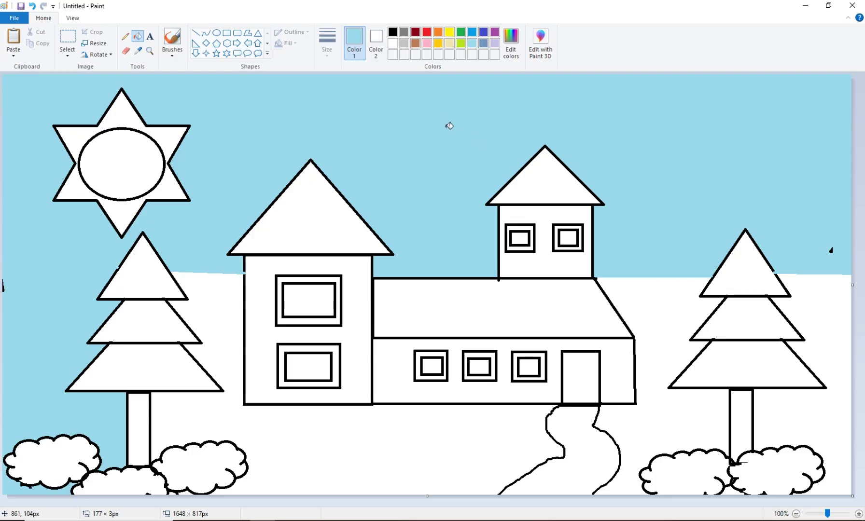
key("ctrl+z")
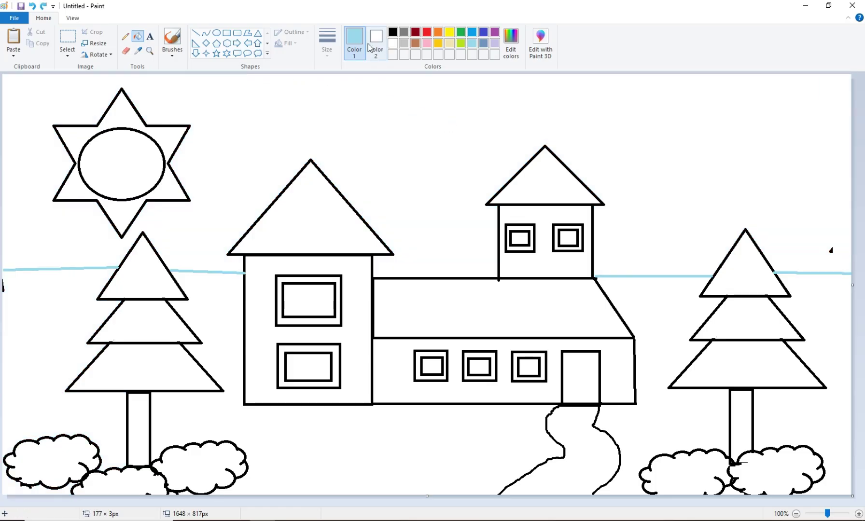
- Close the horizon at the canvas's left edge with a light blue line about 44 px long, and fill the sky light blue
left_click(196, 33)
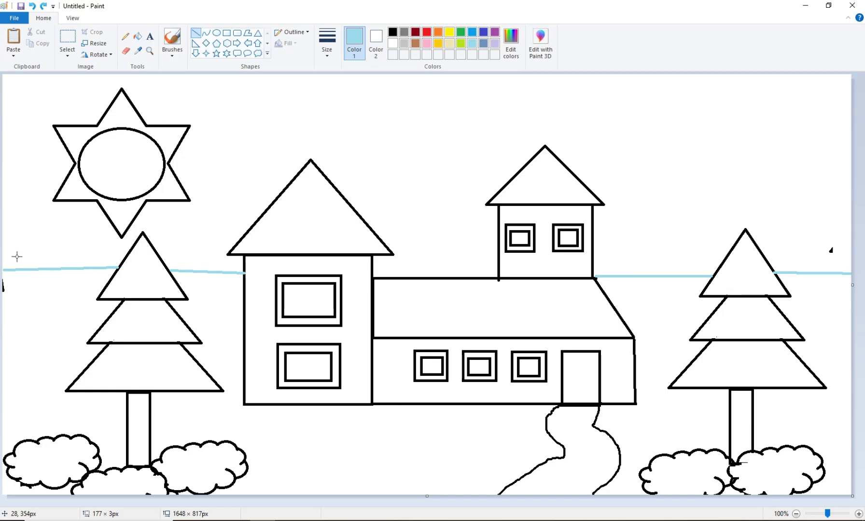
left_click_drag(22, 268, 2, 269)
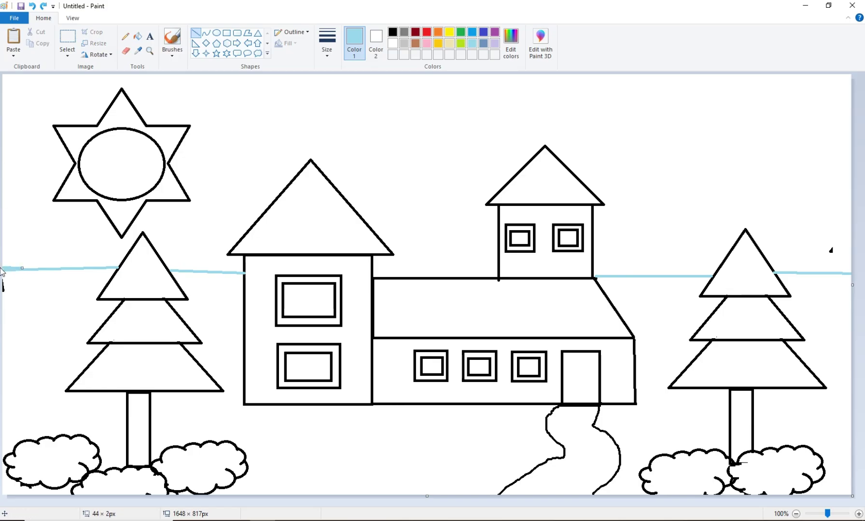
left_click(137, 35)
left_click(94, 85)
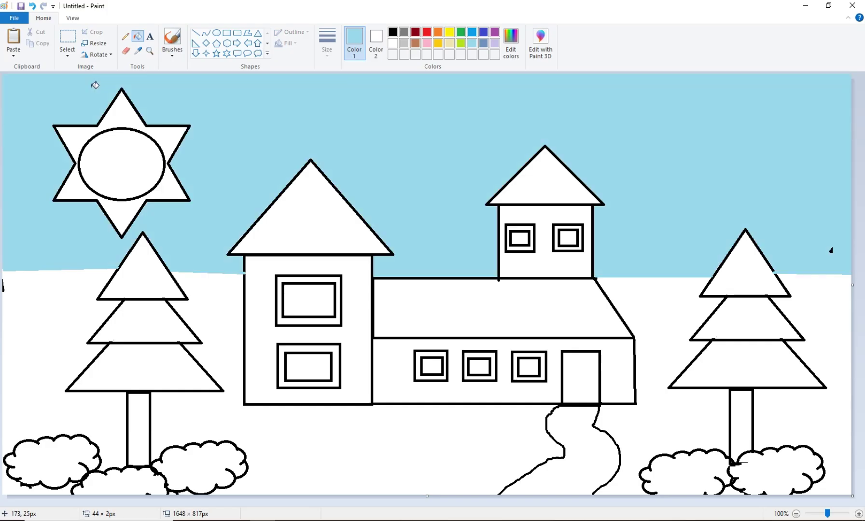
- Fill all the ground areas below the horizon, around the house, fir trees and path, with lime green
left_click(465, 47)
left_click(292, 476)
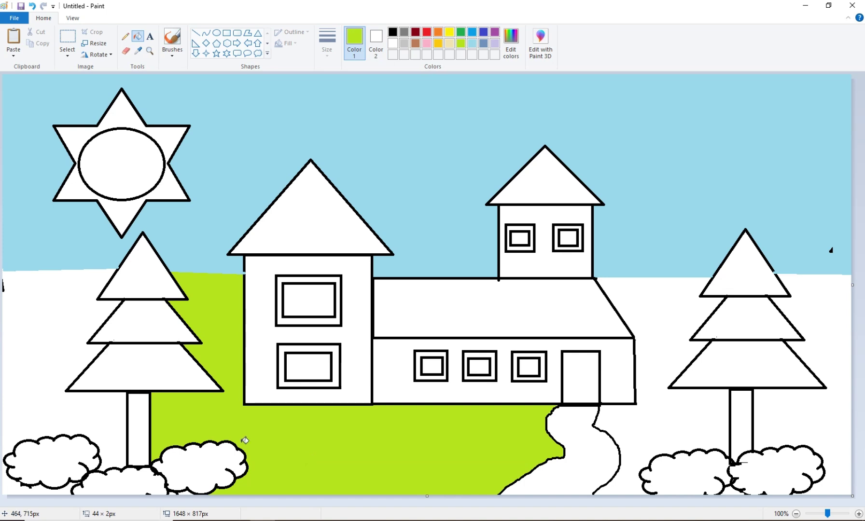
left_click(116, 428)
left_click(647, 431)
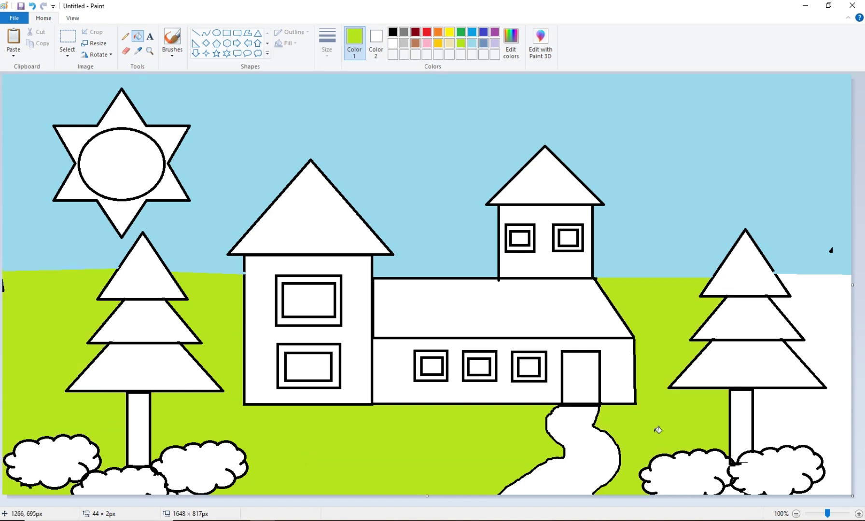
left_click(776, 423)
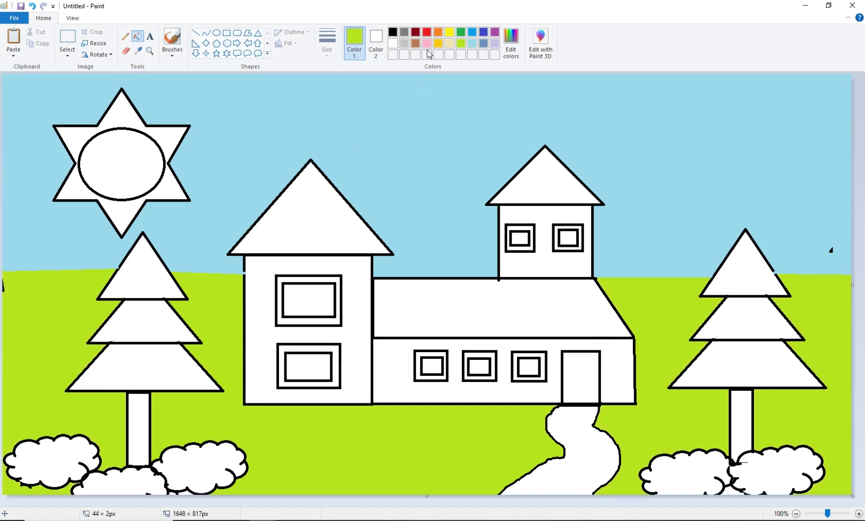
- Fill the lowest tier of both fir trees with dark green
left_click(461, 33)
left_click(152, 383)
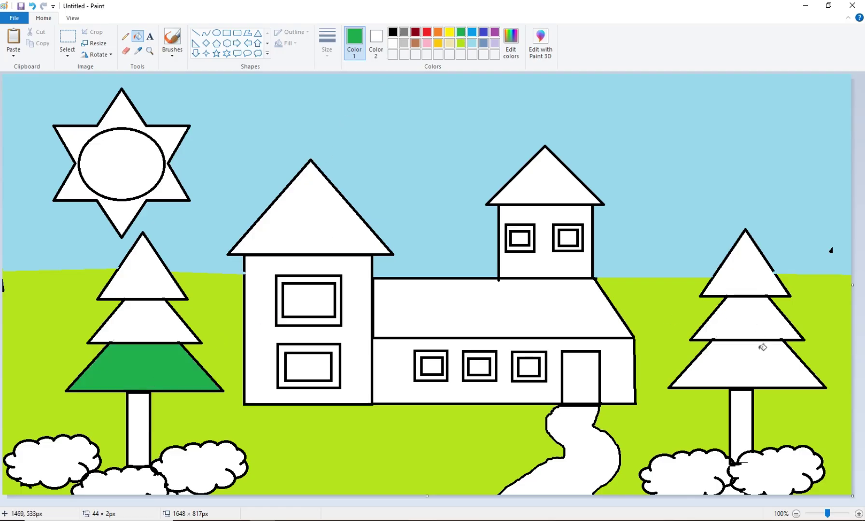
left_click(763, 365)
- Fill the bushes at the base of both fir trees with the same dark green
left_click(707, 465)
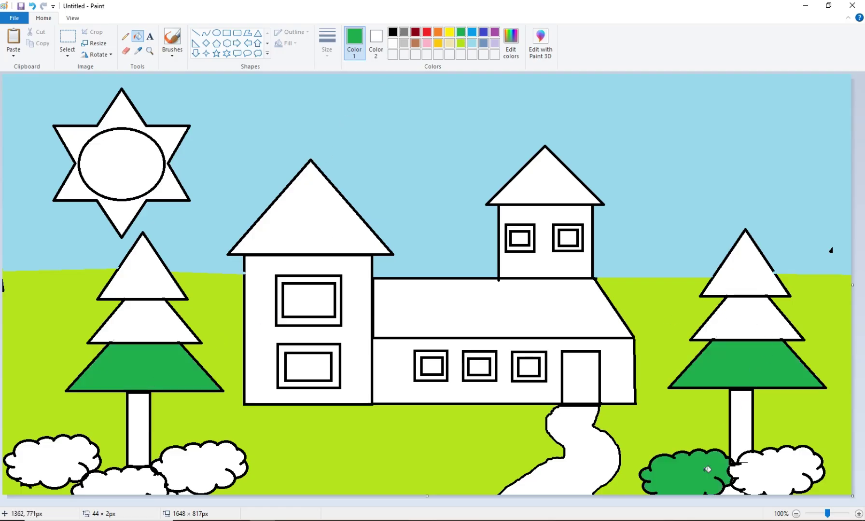
left_click(771, 468)
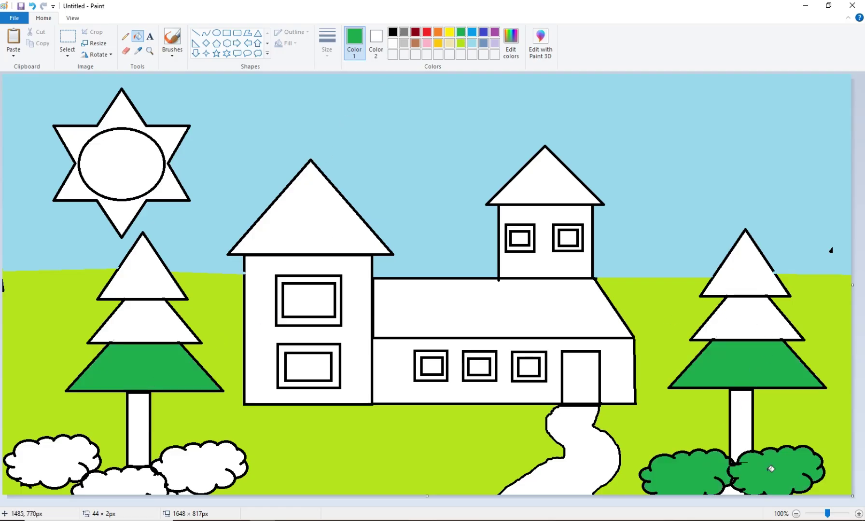
left_click(730, 488)
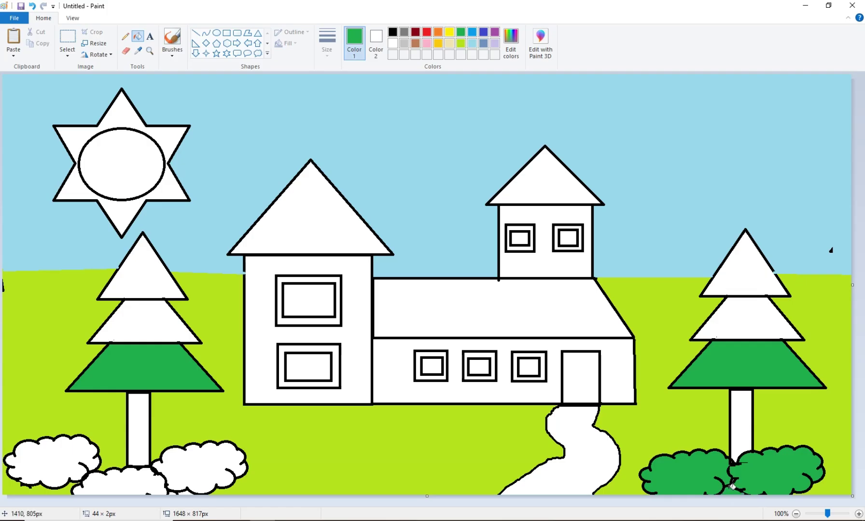
left_click(127, 485)
left_click(193, 451)
left_click(95, 456)
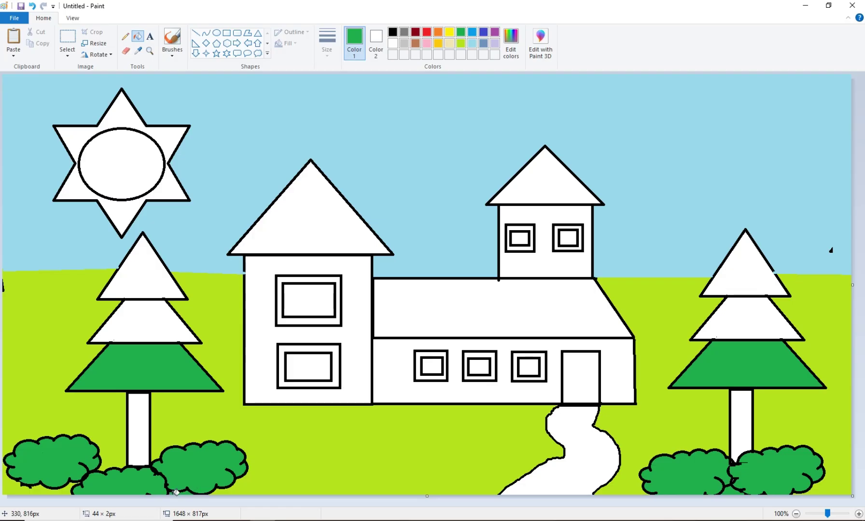
- Fill the winding path below the door with light gray
left_click(392, 44)
left_click(405, 45)
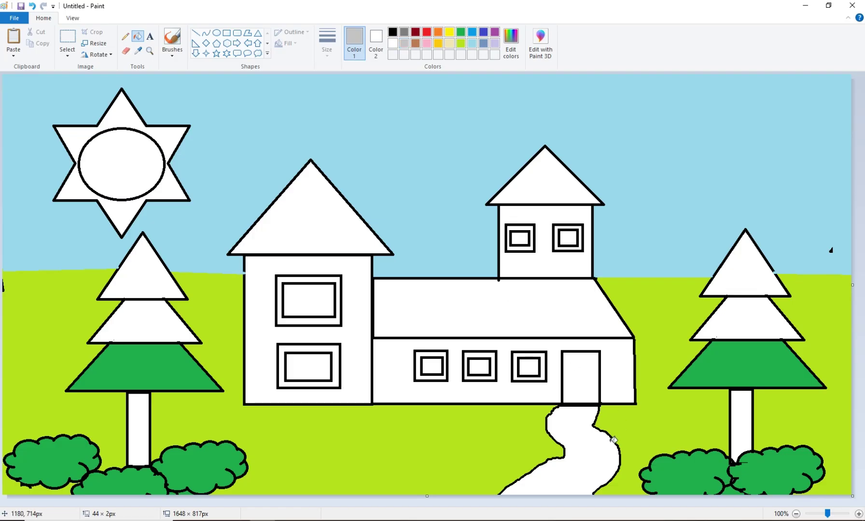
left_click(574, 442)
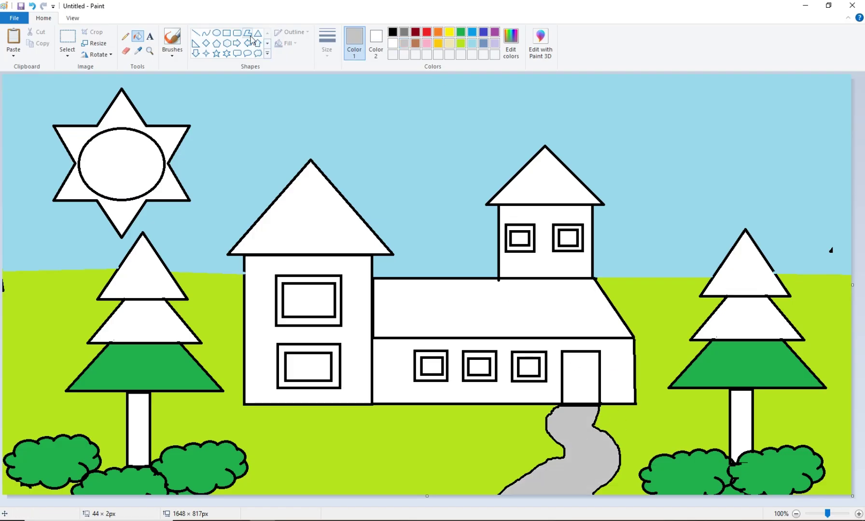
- Draw an oval door handle about 10 × 21 px near the door's right edge and make its outline light blue
left_click(216, 33)
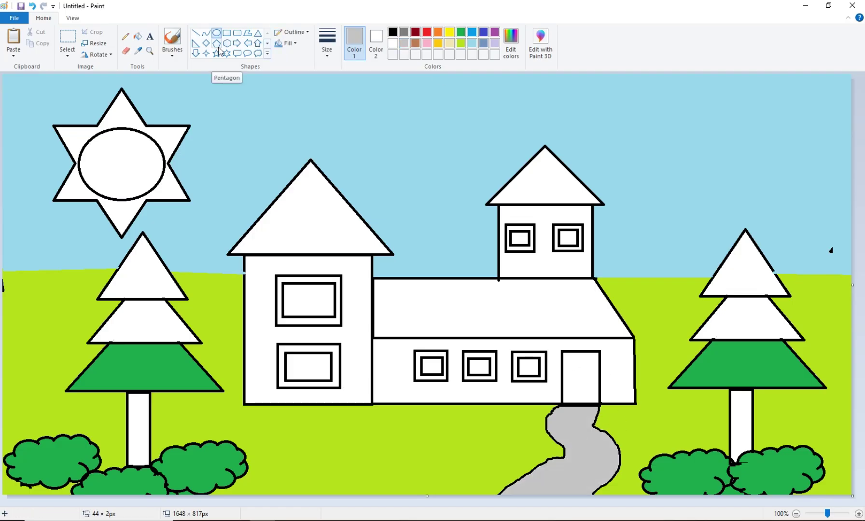
left_click(393, 32)
left_click_drag(589, 370, 593, 380)
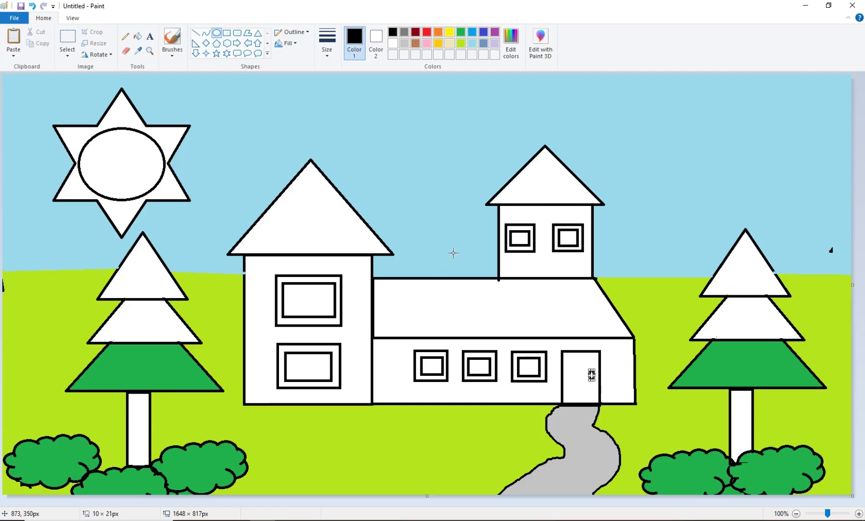
left_click(472, 43)
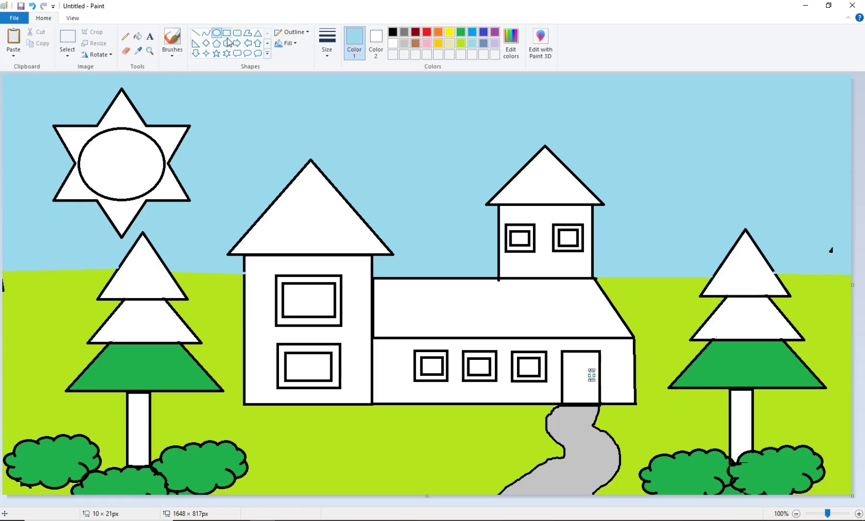
- Fill the inner panes of all seven house windows with light blue
left_click(139, 38)
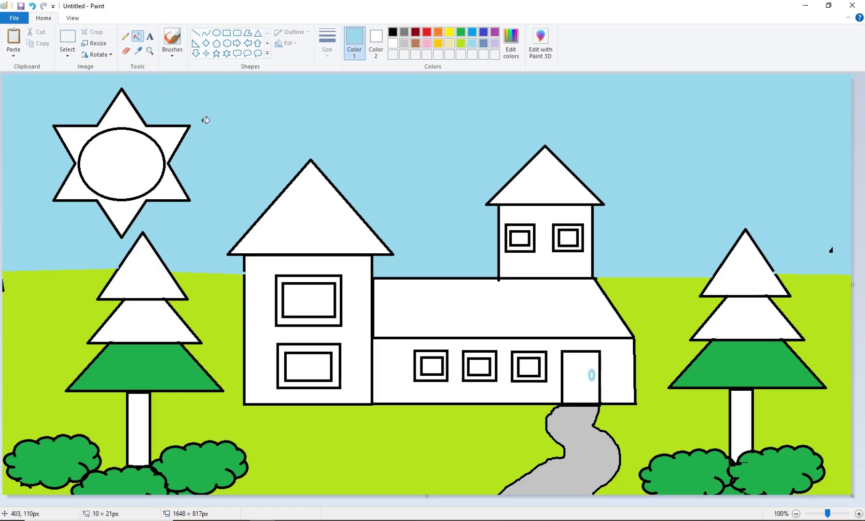
left_click(316, 306)
left_click(309, 363)
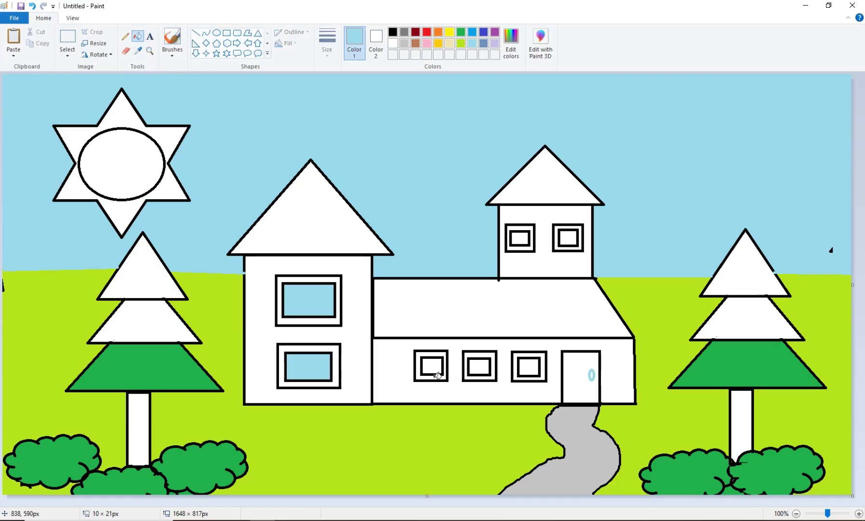
left_click(433, 362)
left_click(481, 367)
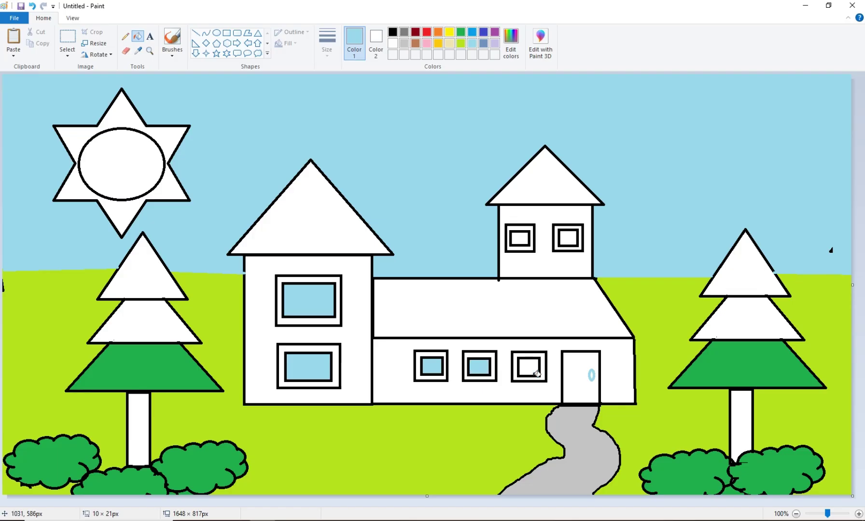
left_click(529, 365)
left_click(521, 234)
left_click(568, 235)
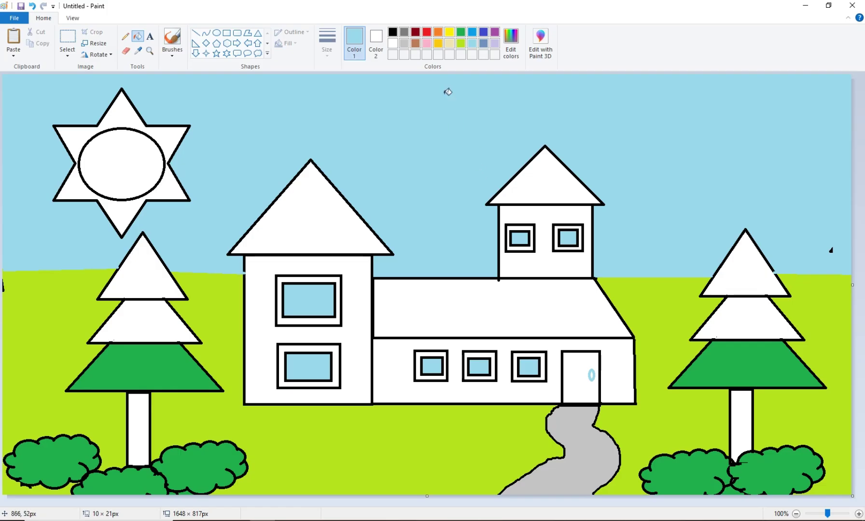
- Fill the left tower's wall around its two windows with gold
left_click(439, 45)
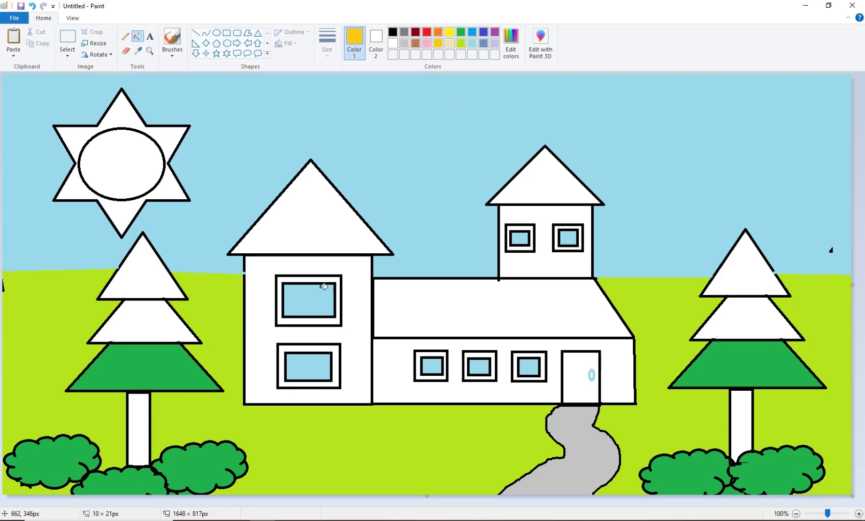
left_click(339, 338)
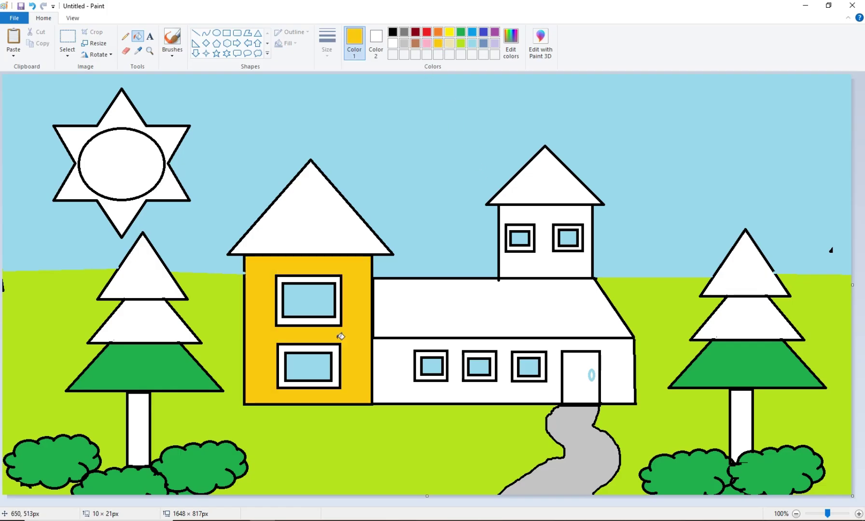
- Try a yellow fill on the long lower wall beside the left tower, and undo it
left_click(449, 32)
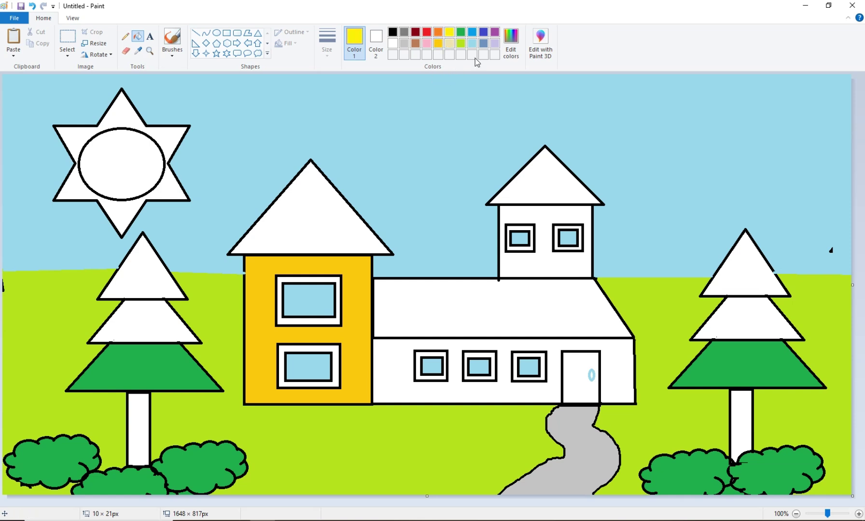
left_click(405, 352)
key("ctrl+z")
- Fill the long middle roof and the left tower's triangular roof with red
left_click(428, 33)
left_click(518, 290)
left_click(338, 230)
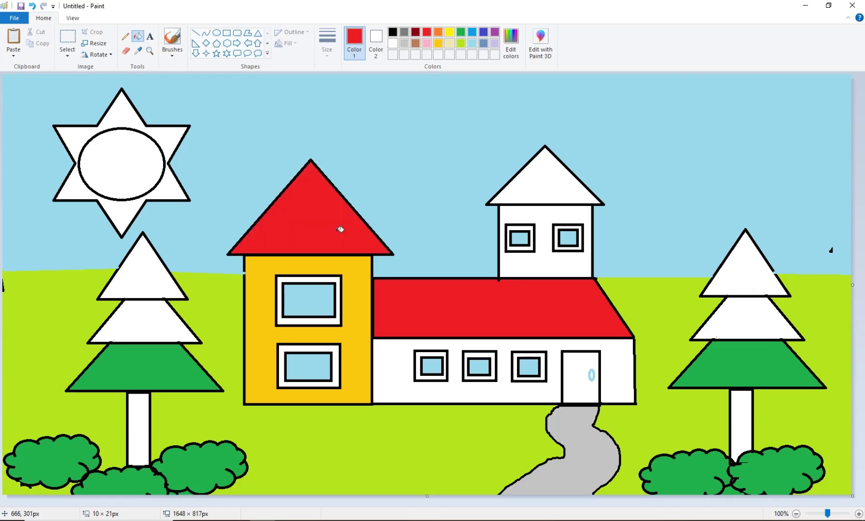
- Fill the right tower's triangular roof with red and the wall around its two windows with yellow
left_click(575, 185)
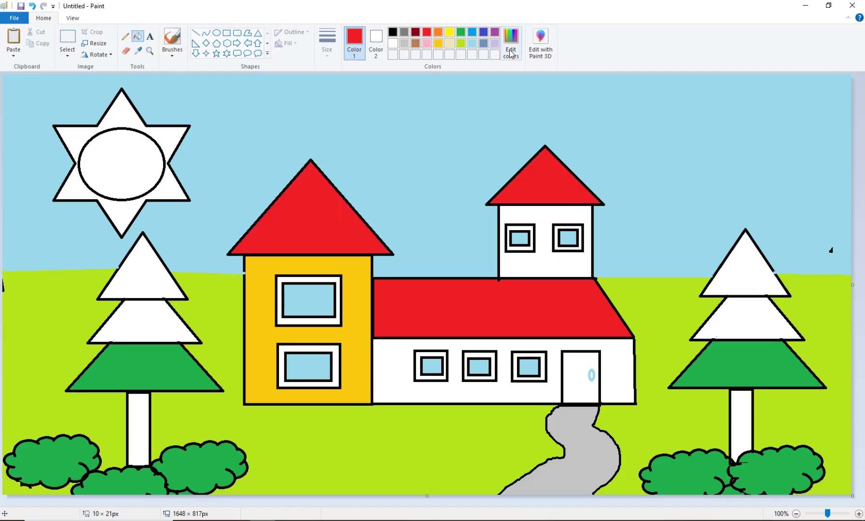
left_click(449, 43)
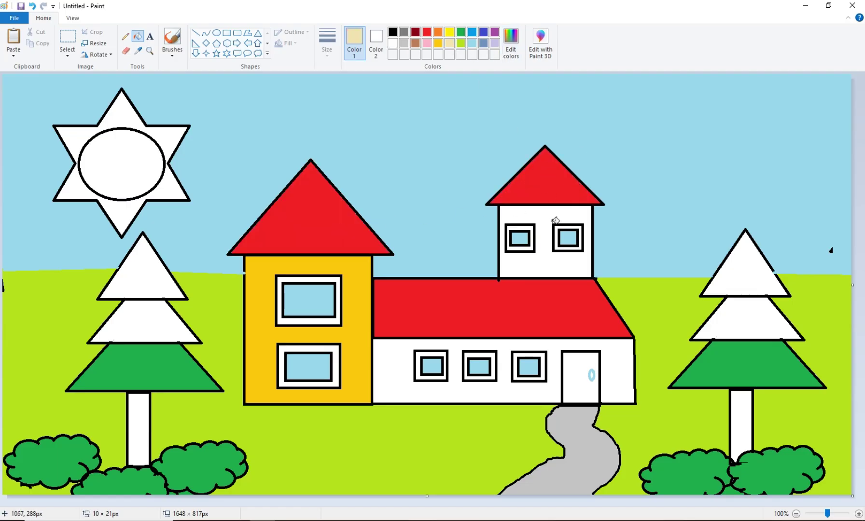
left_click(553, 217)
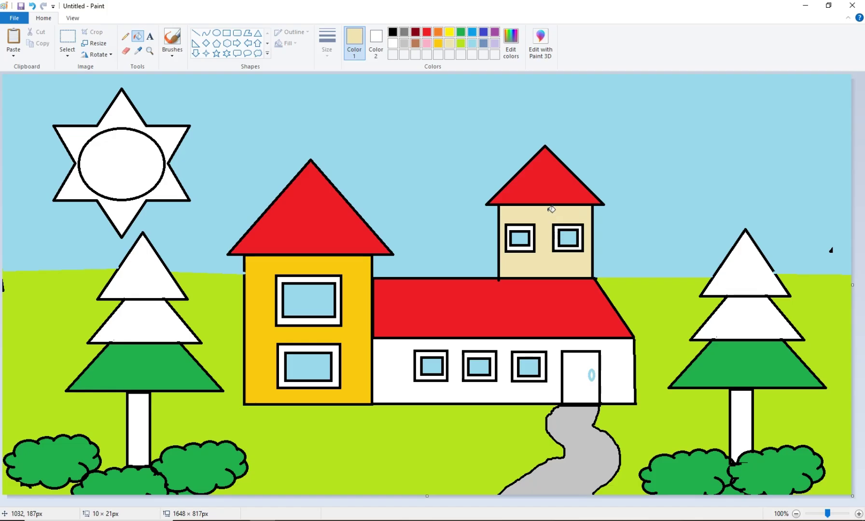
left_click(449, 33)
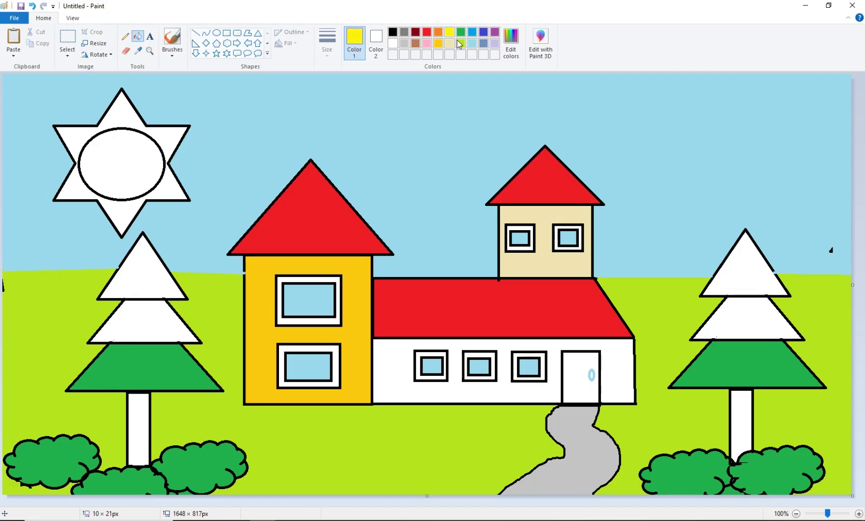
left_click(537, 260)
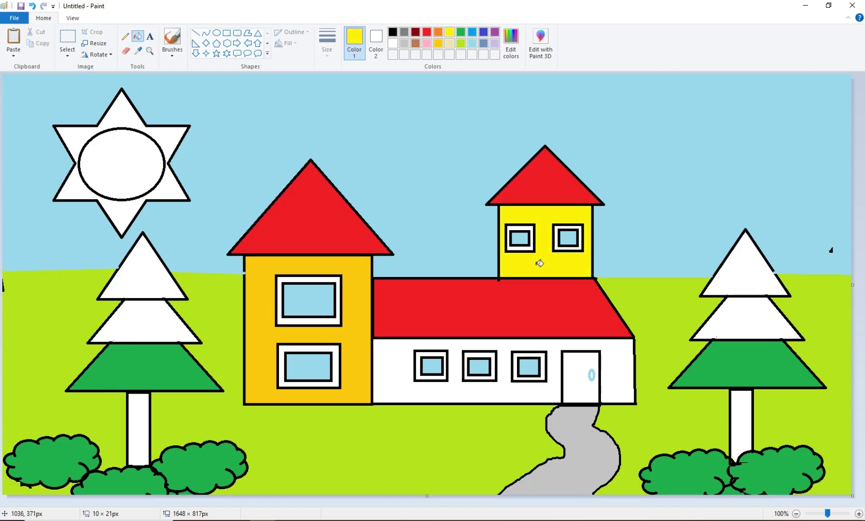
- Fill the long lower wall around the three small windows with gold and the door with brown
left_click(439, 43)
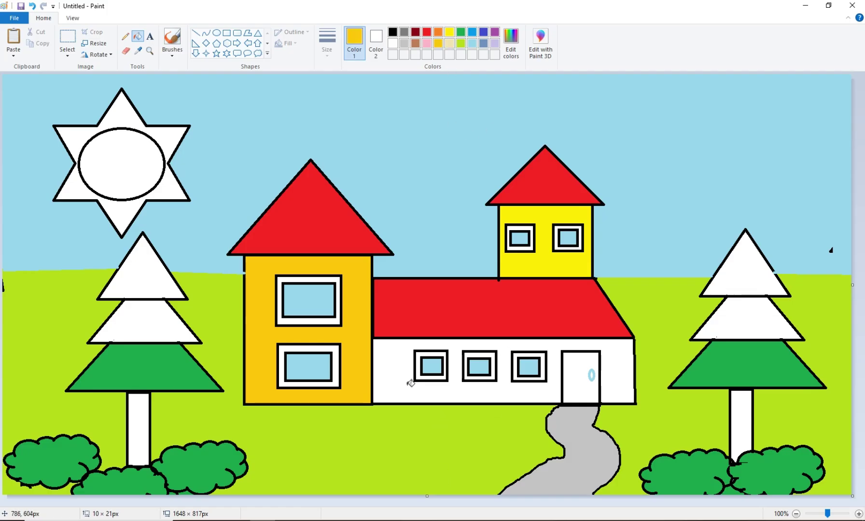
left_click(408, 359)
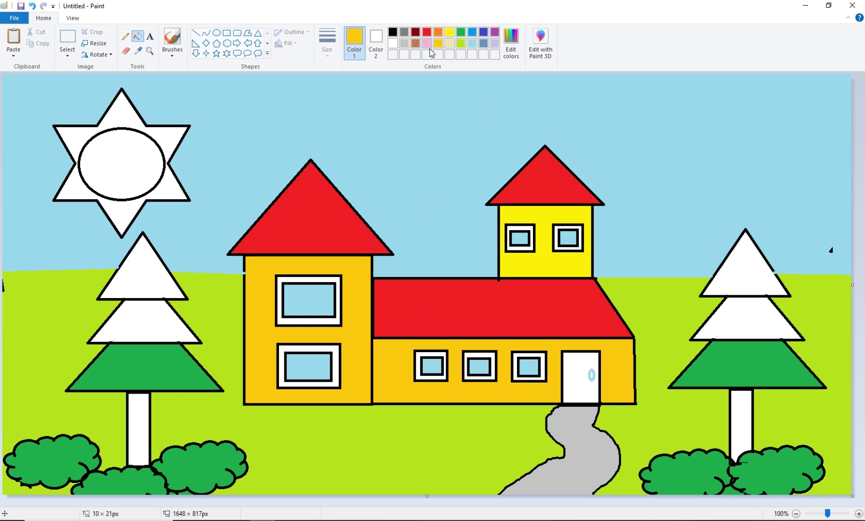
left_click(415, 43)
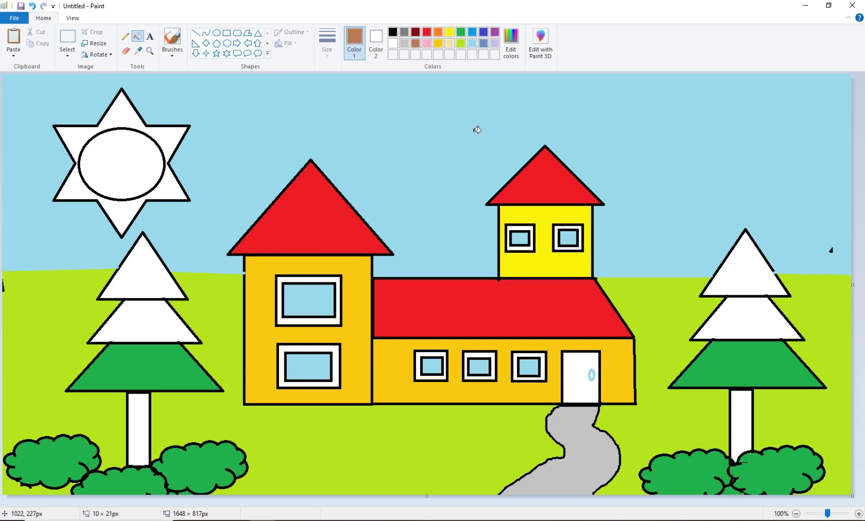
left_click(582, 389)
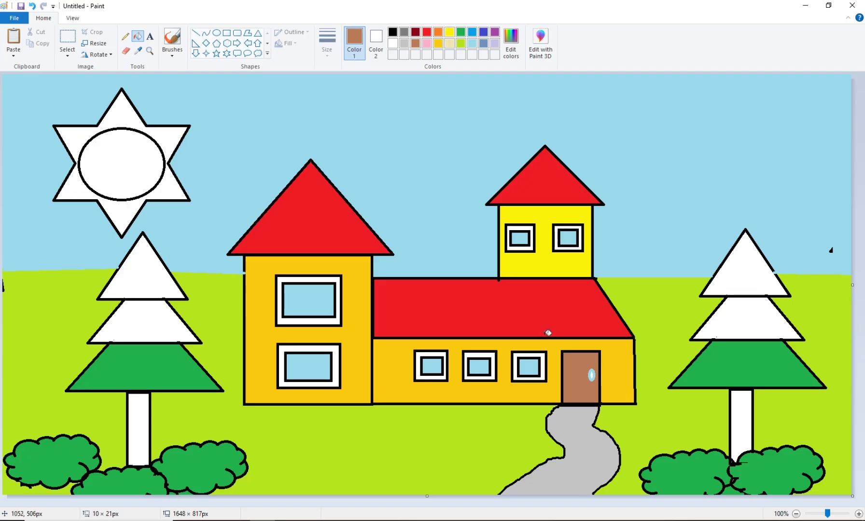
- Fill the outer frames of all seven house windows with dark red
left_click(417, 33)
left_click(534, 241)
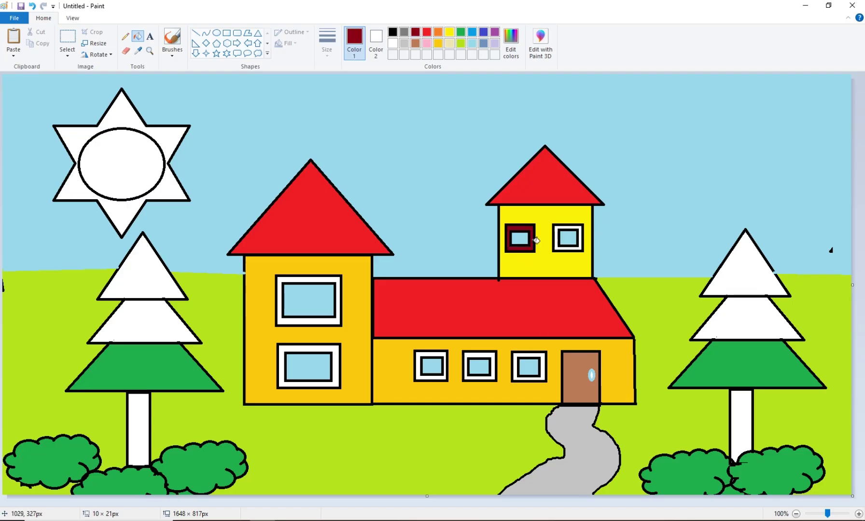
left_click(560, 242)
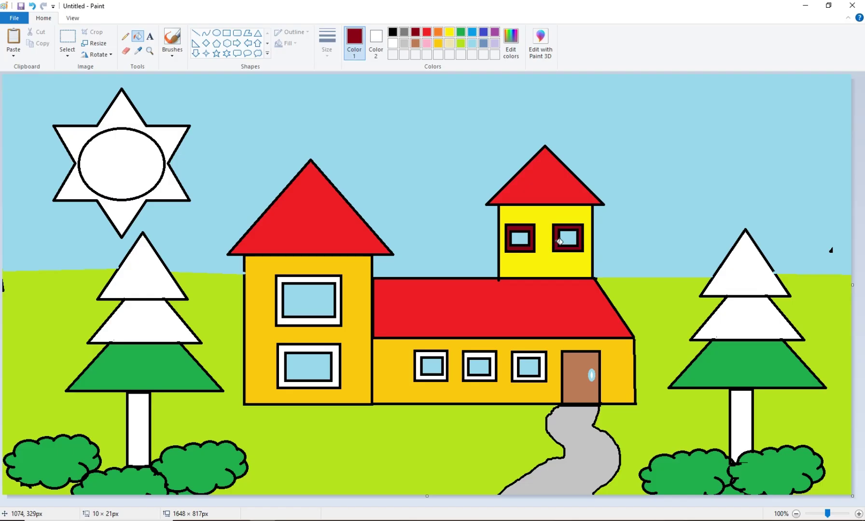
left_click(515, 356)
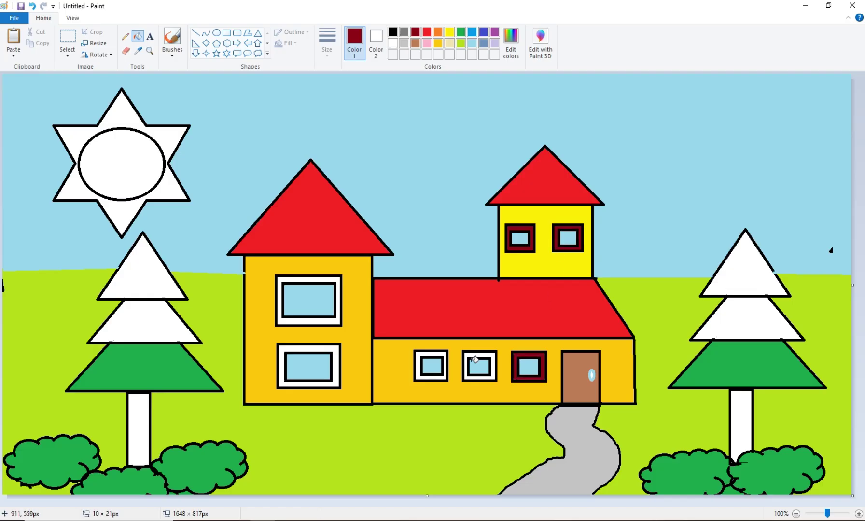
left_click(478, 353)
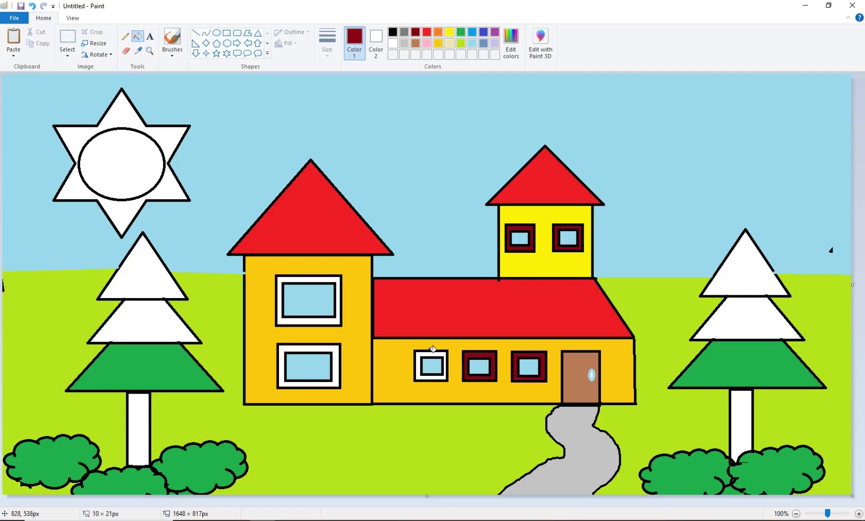
left_click(432, 350)
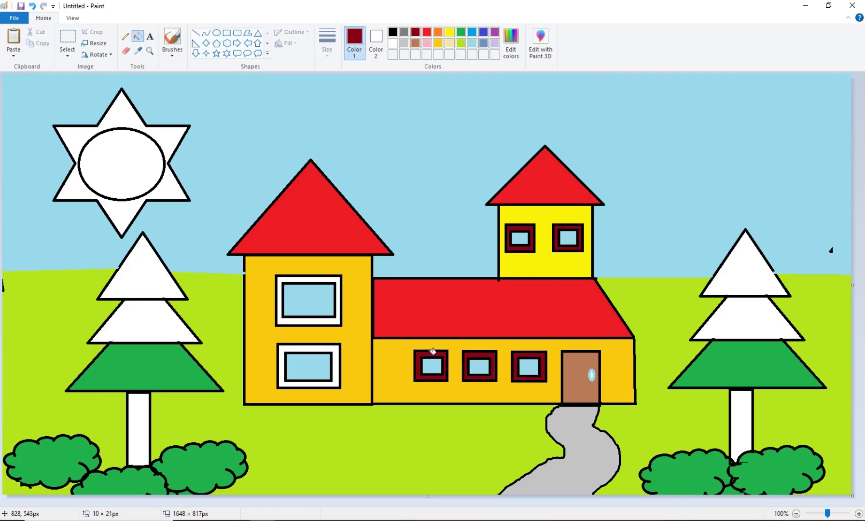
left_click(319, 320)
left_click(340, 351)
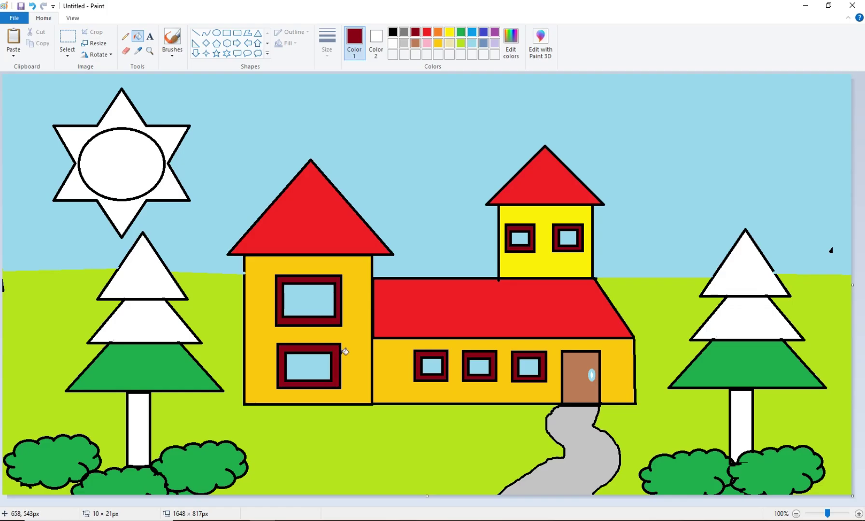
- Fill the sun's round center with yellow and its rays with gold
left_click(449, 32)
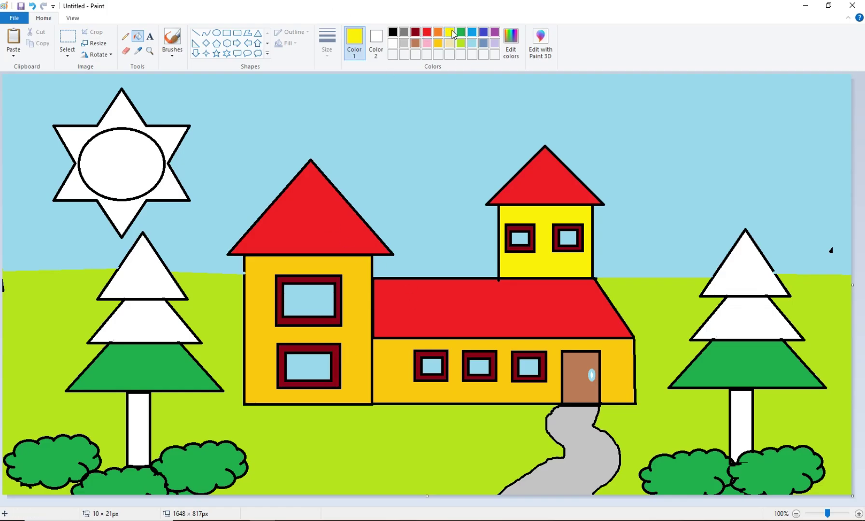
left_click(117, 153)
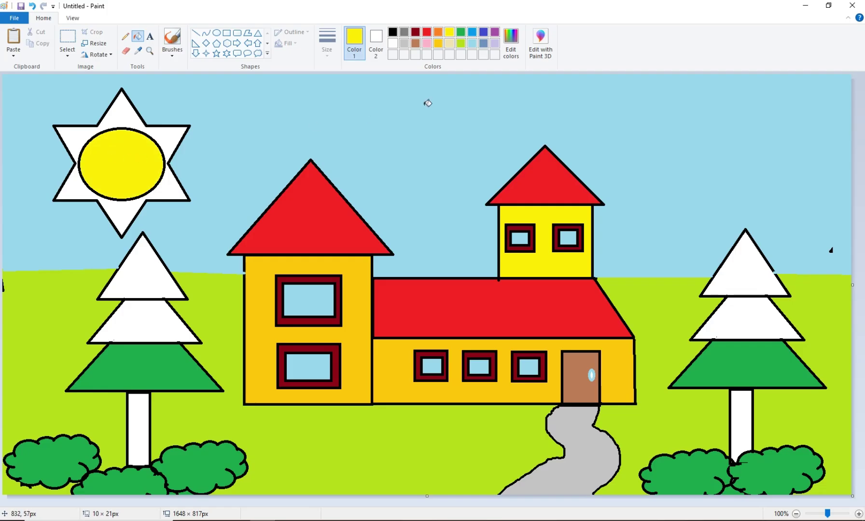
left_click(437, 43)
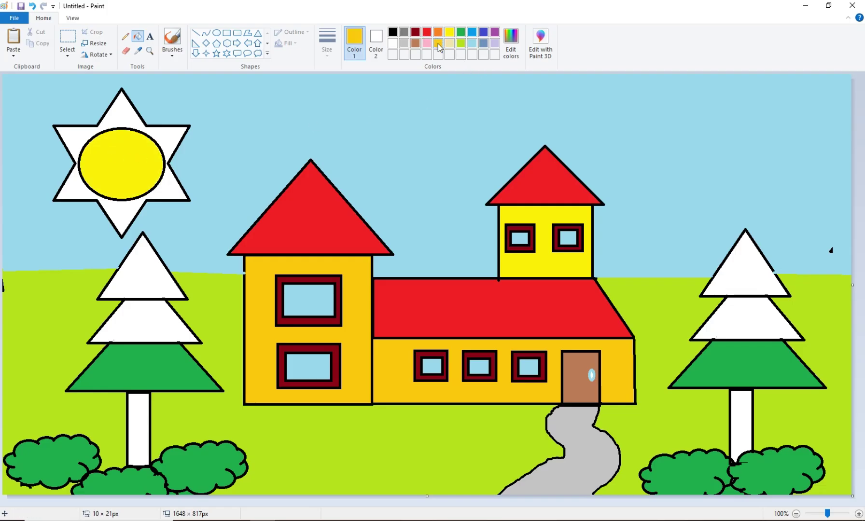
left_click(166, 141)
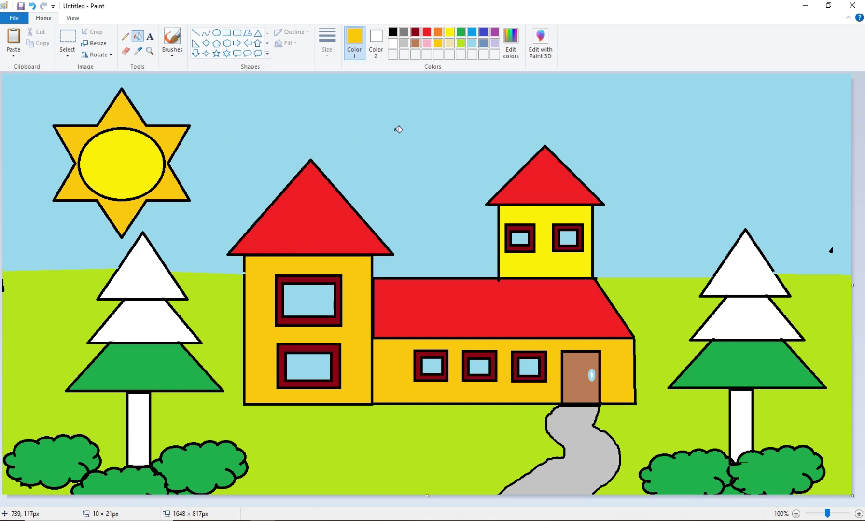
- Add a custom green (Red 0, Green 187, Blue 0) and fill the middle tiers of both fir trees with it
left_click(515, 35)
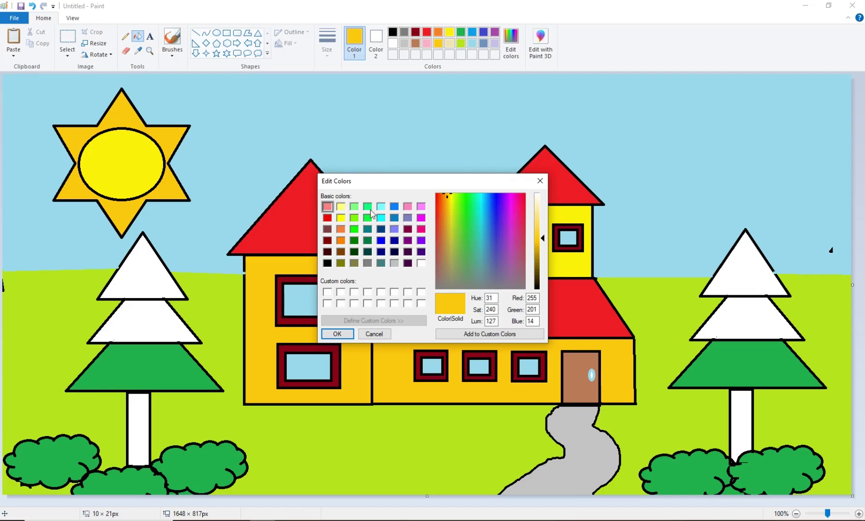
left_click(354, 230)
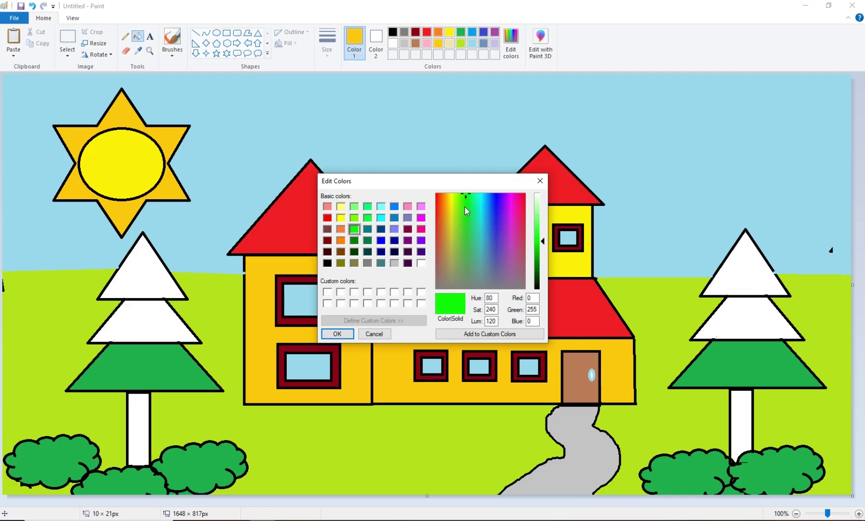
left_click_drag(543, 242, 545, 257)
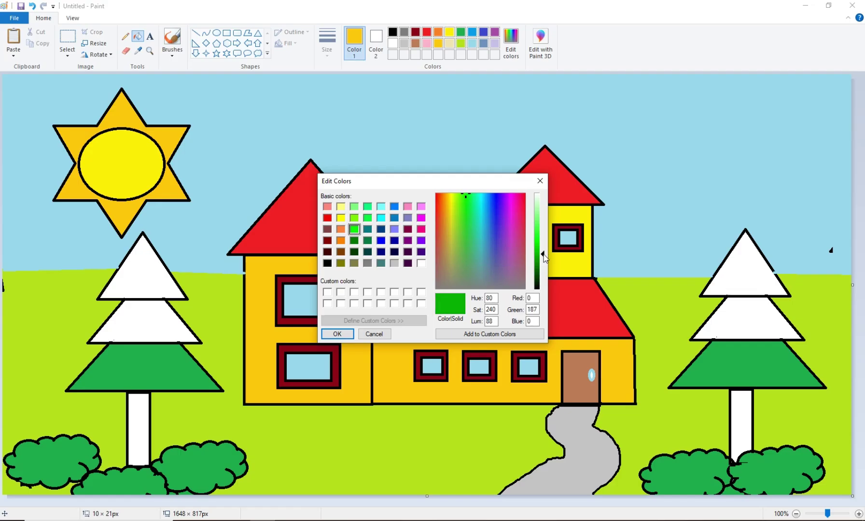
left_click(489, 334)
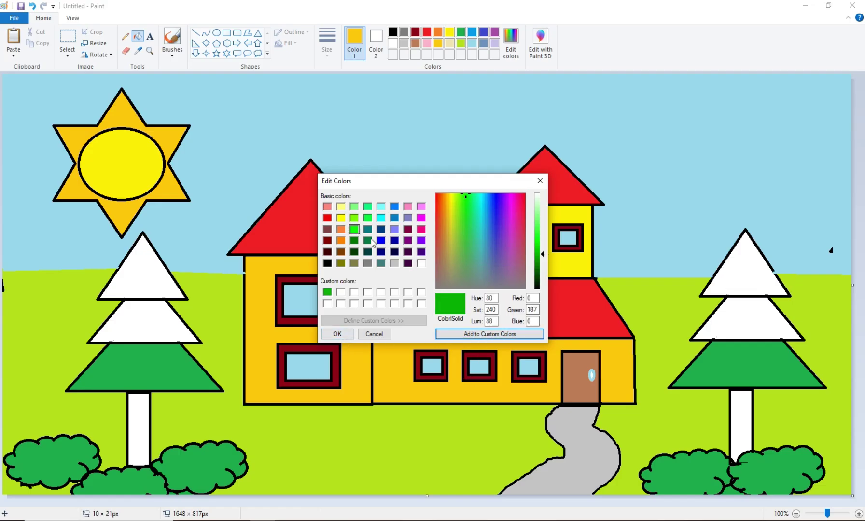
left_click(338, 338)
left_click(140, 319)
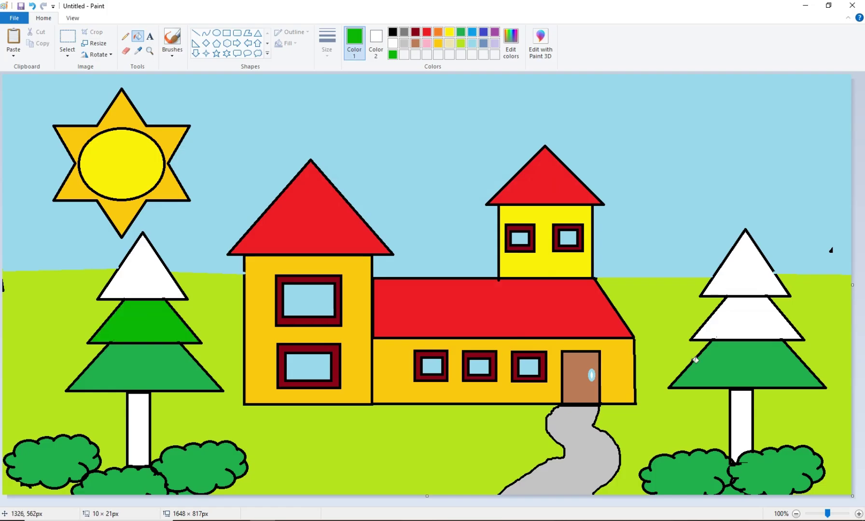
left_click(768, 328)
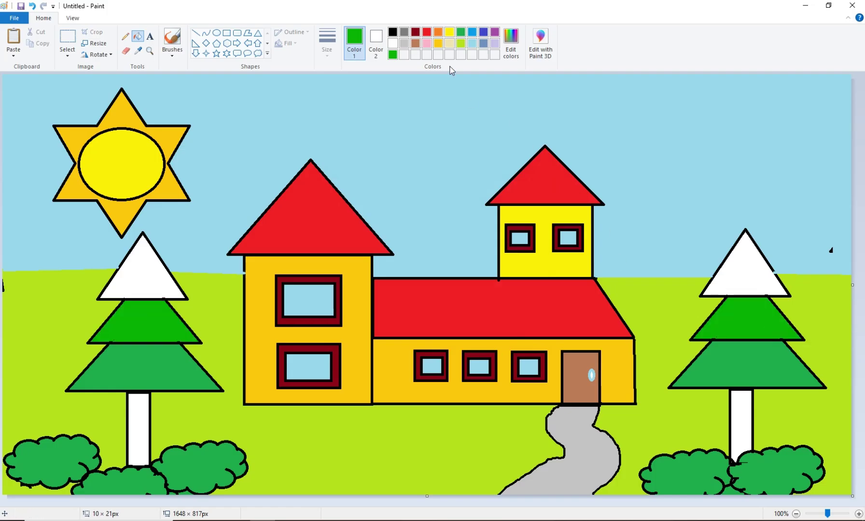
- Try a lime fill on the top tiers of both fir trees
left_click(460, 44)
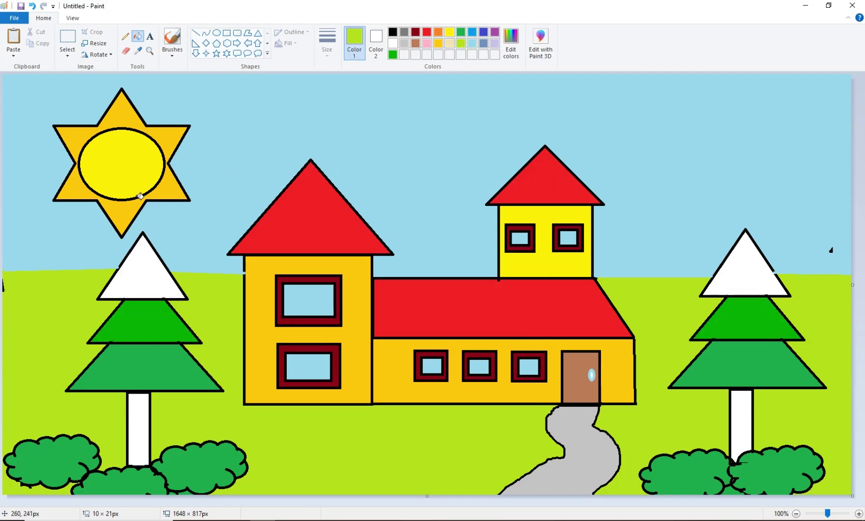
left_click(141, 246)
left_click(761, 274)
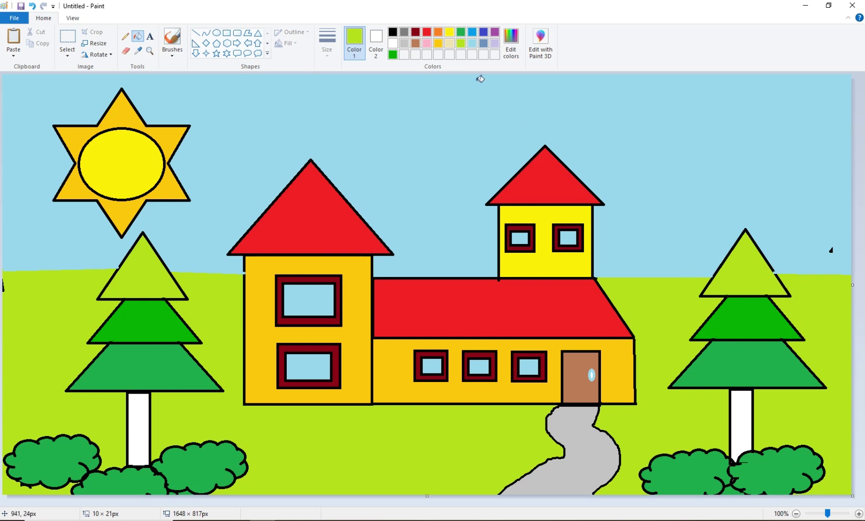
- Fill the top tiers of both fir trees with the custom green
left_click(393, 54)
left_click(129, 282)
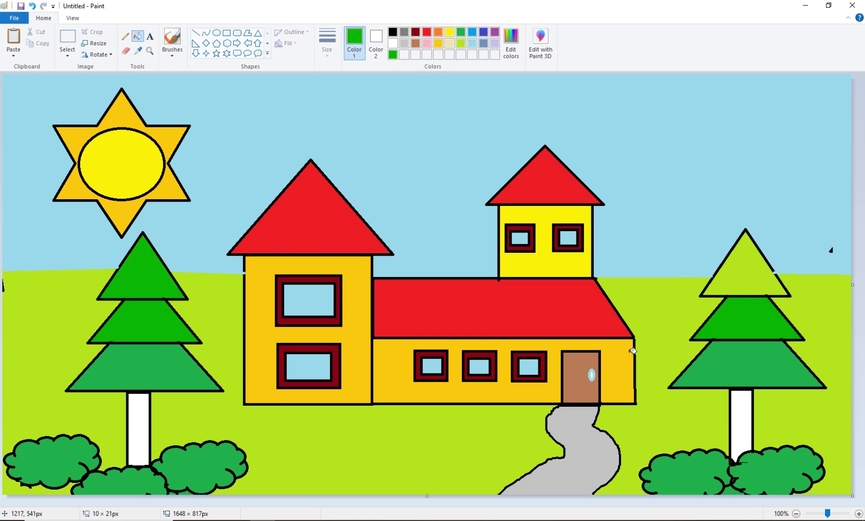
left_click(754, 290)
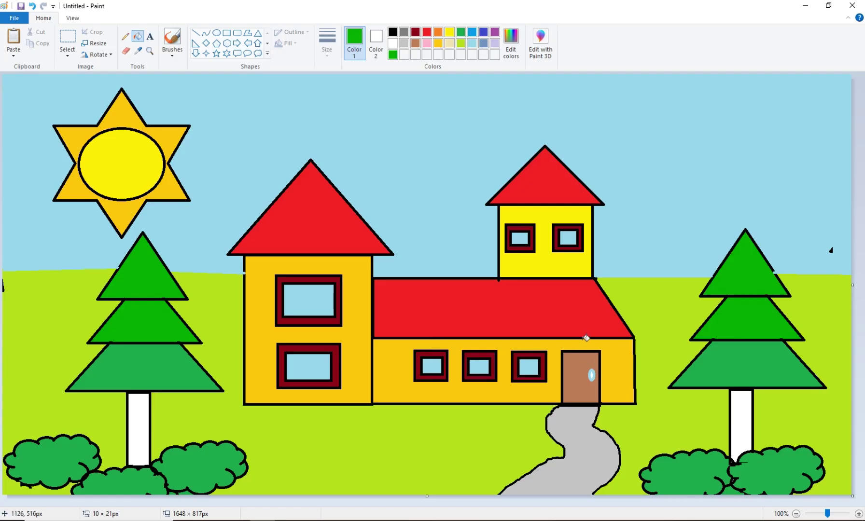
- Fill the trunks of both fir trees with brown
left_click(415, 44)
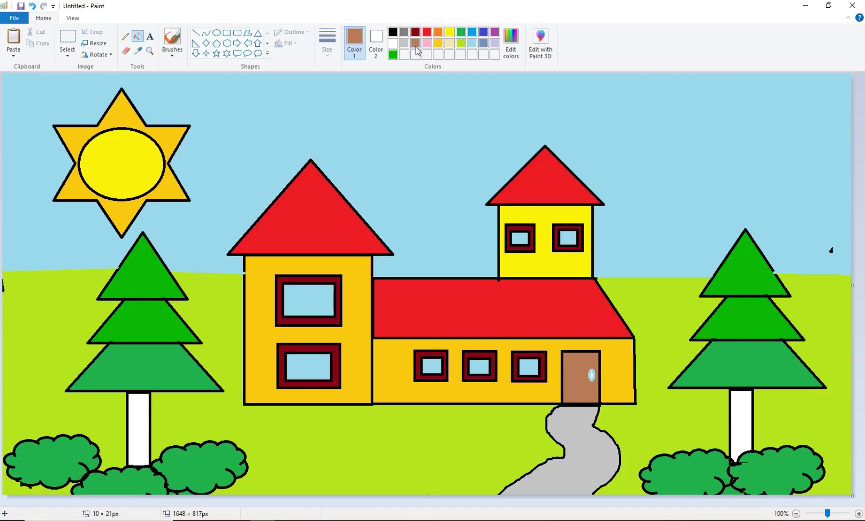
left_click(742, 403)
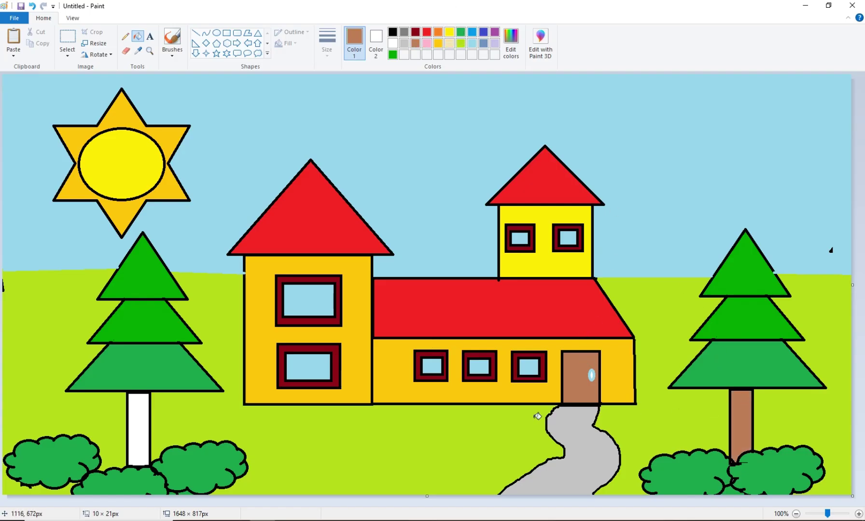
left_click(140, 429)
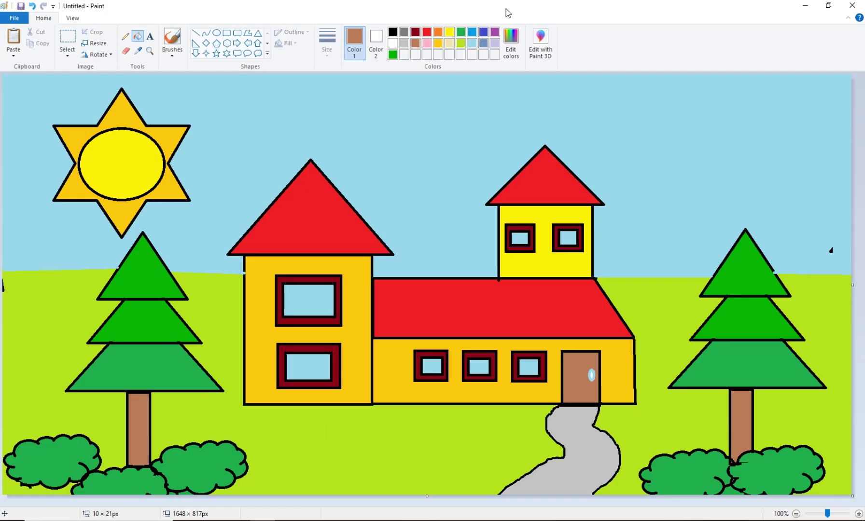